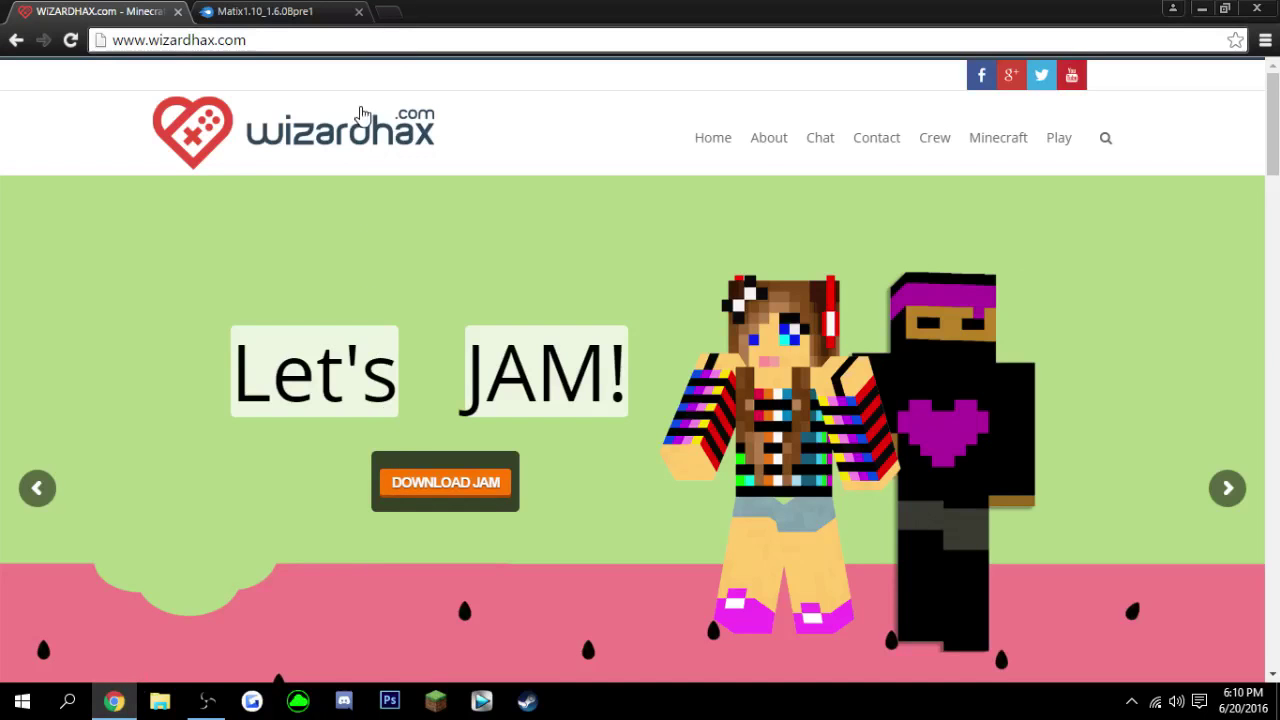
# - Browse the latest content on the wizardhax.com home page and bring up the MediaFire download page for Matix1.10_1.6.0Bpre1.zip
pyautogui.scroll(-1, 409, 153)
pyautogui.scroll(1, 412, 155)
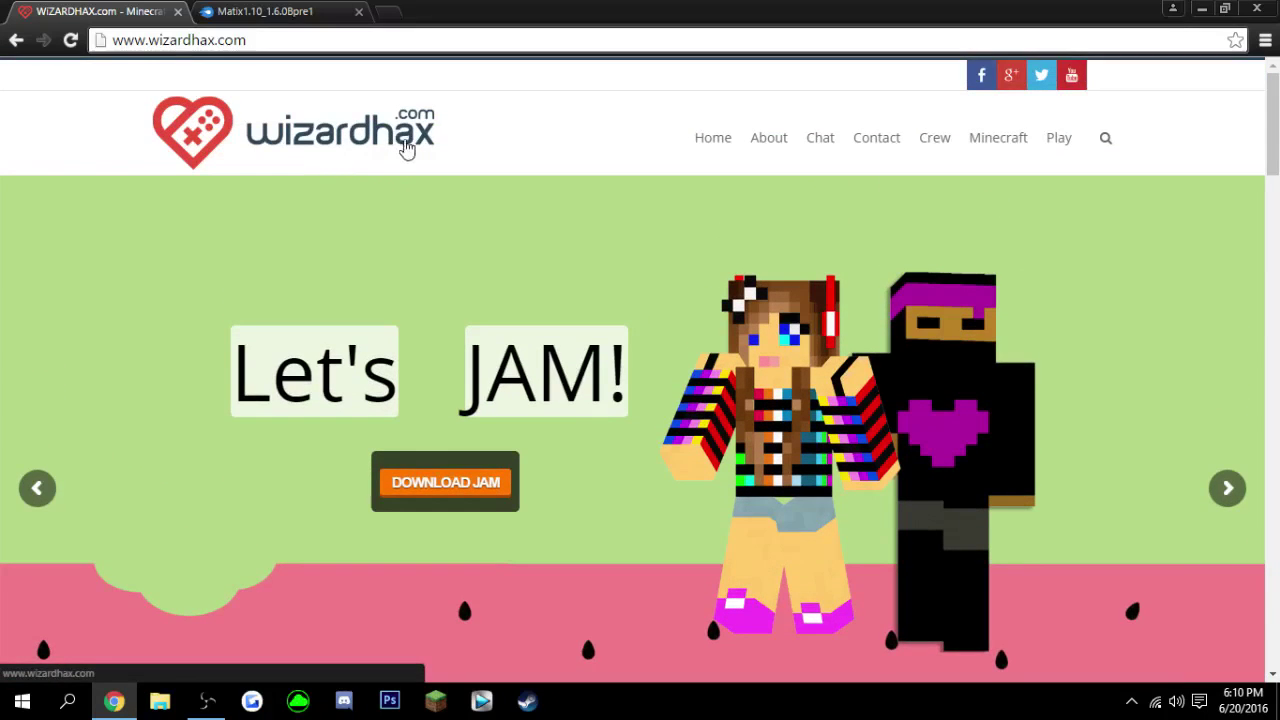
pyautogui.scroll(-6, 420, 143)
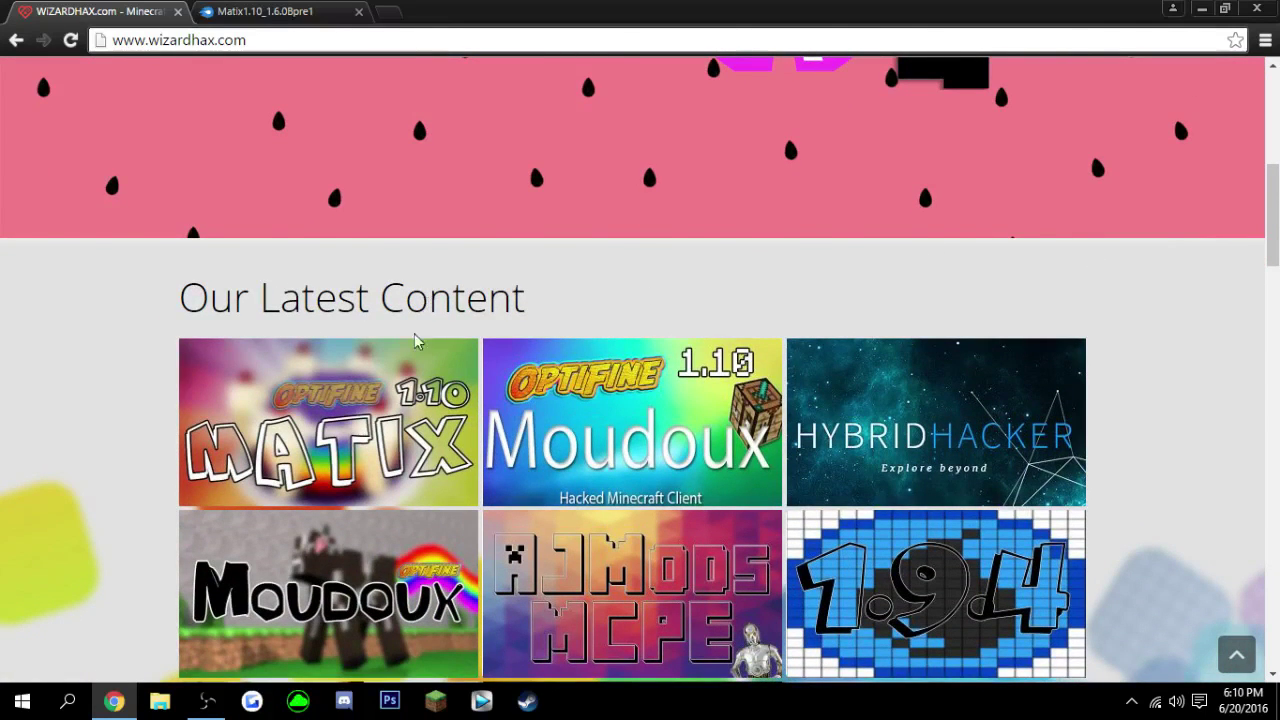
pyautogui.moveTo(402, 358)
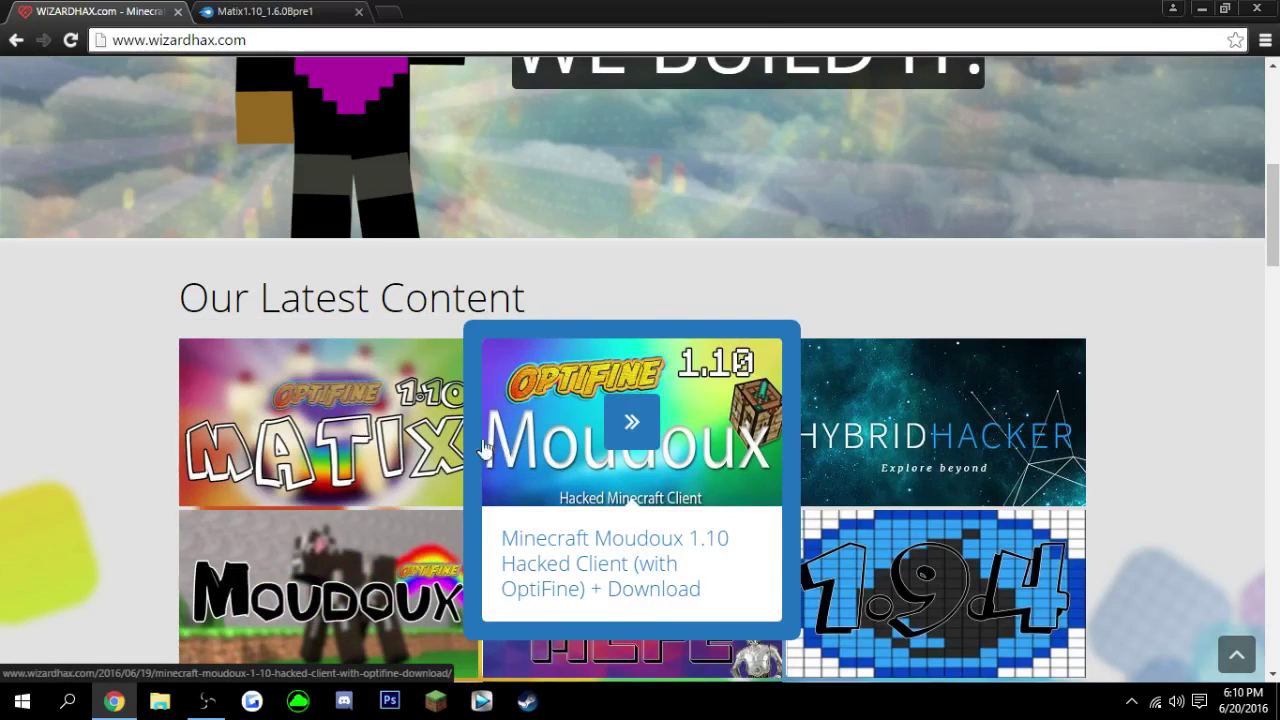
pyautogui.scroll(4, 371, 214)
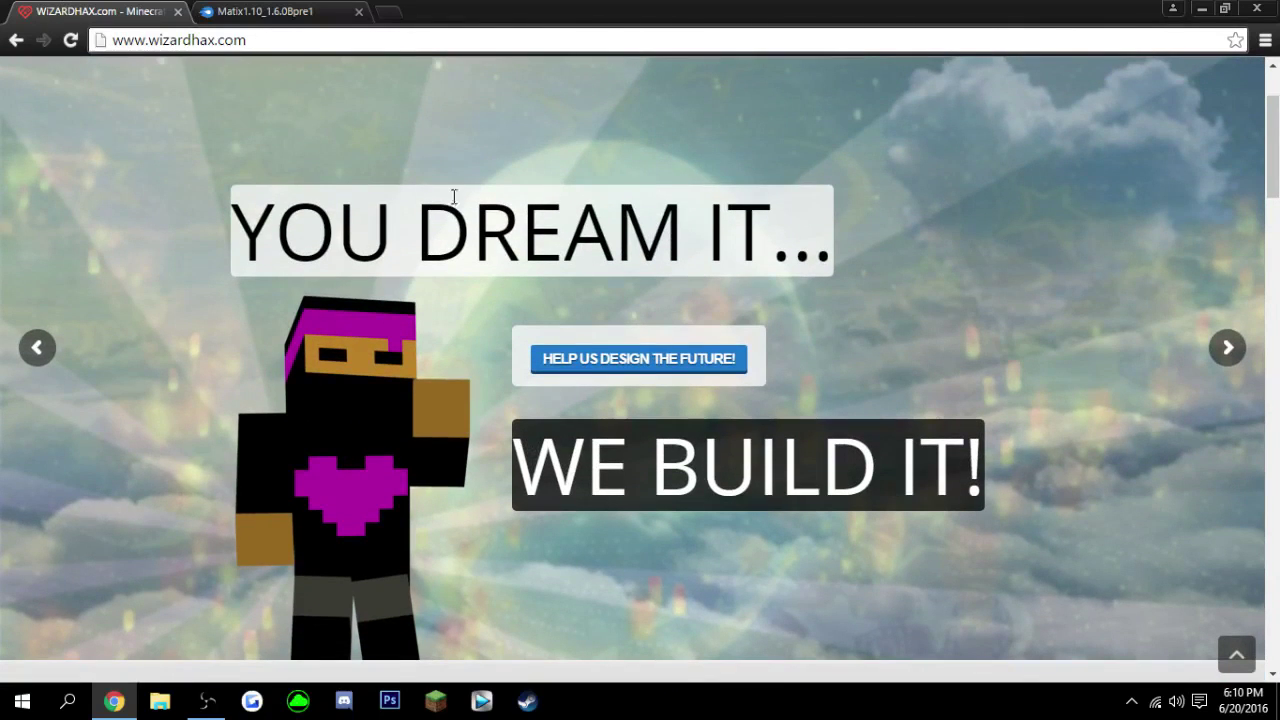
pyautogui.hotkey('ctrl', 'Tab')
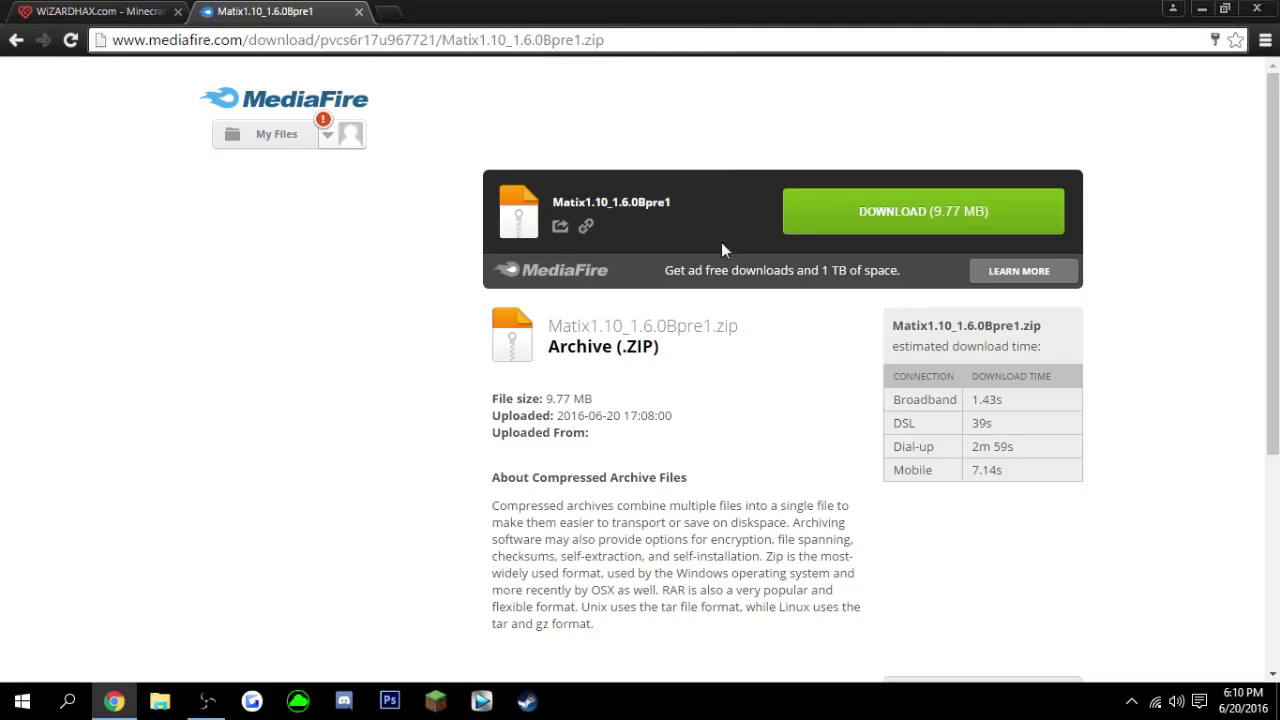
# - Extract the Matix1.10 folder from the Matix1.10_1.6.0Bpre1 archive onto the desktop and close the archive
pyautogui.click(1203, 9)
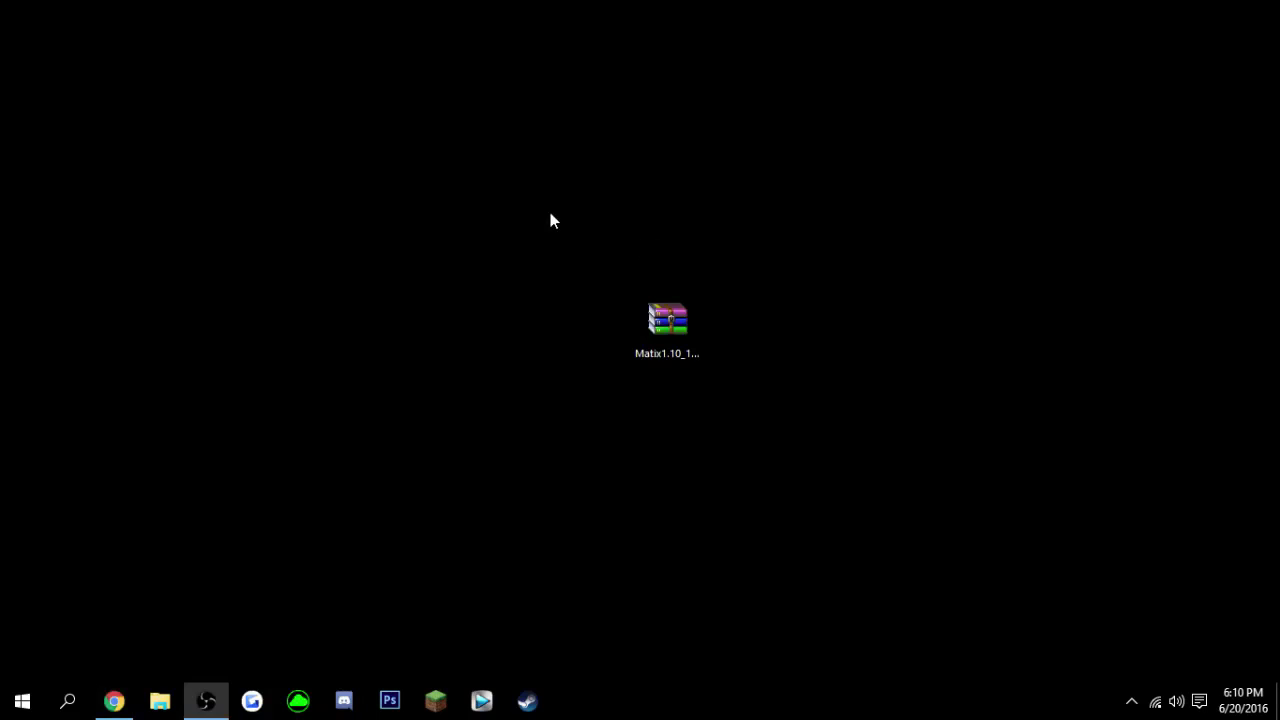
pyautogui.moveTo(550, 220); pyautogui.dragTo(782, 455)
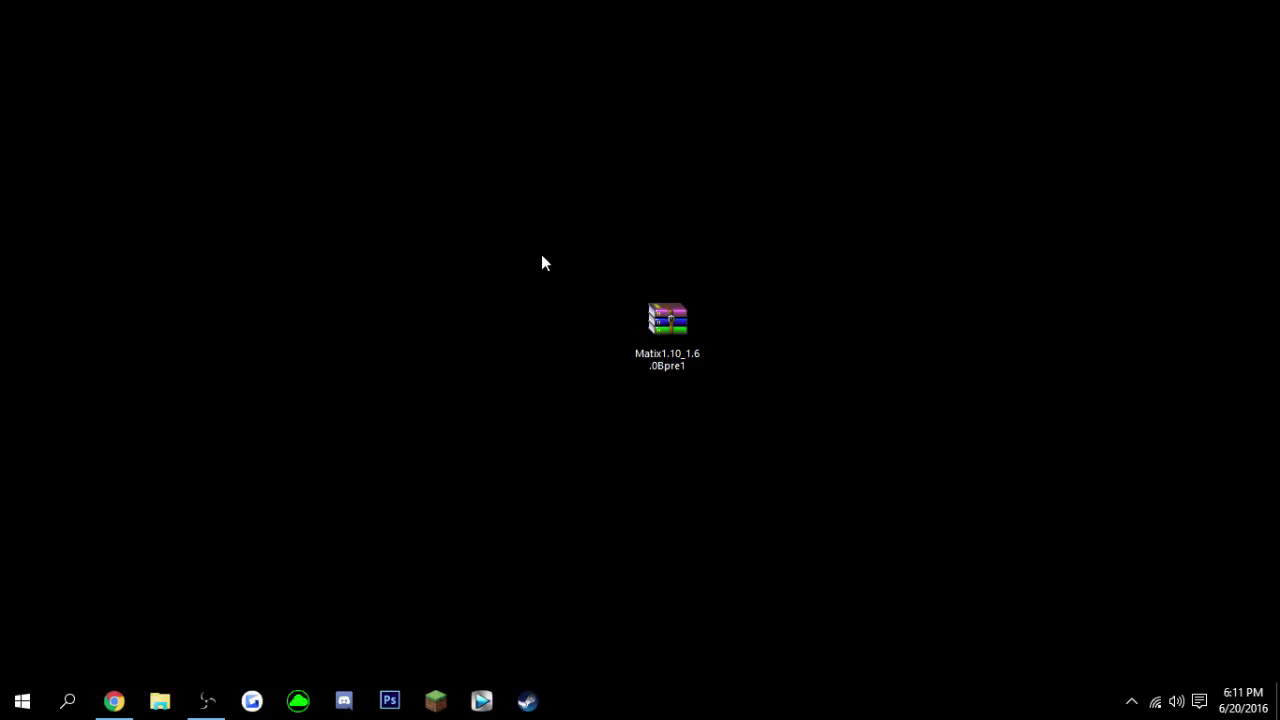
pyautogui.doubleClick(648, 316)
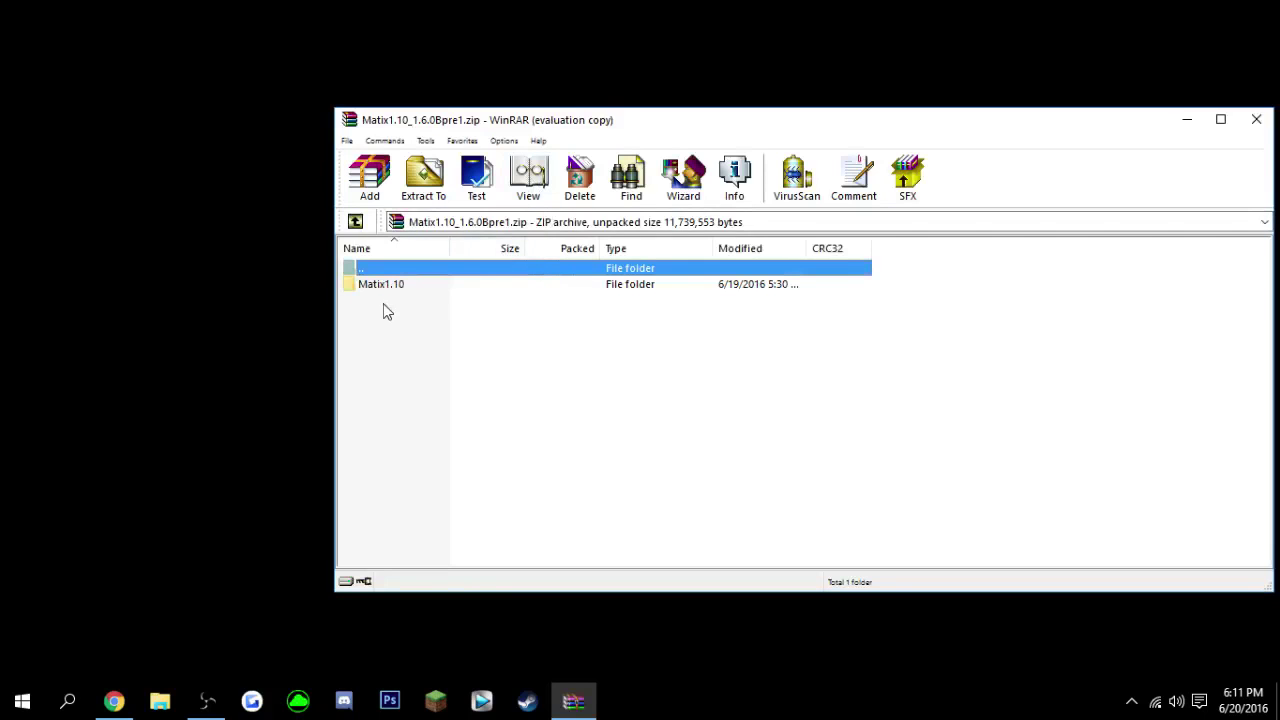
pyautogui.click(380, 286)
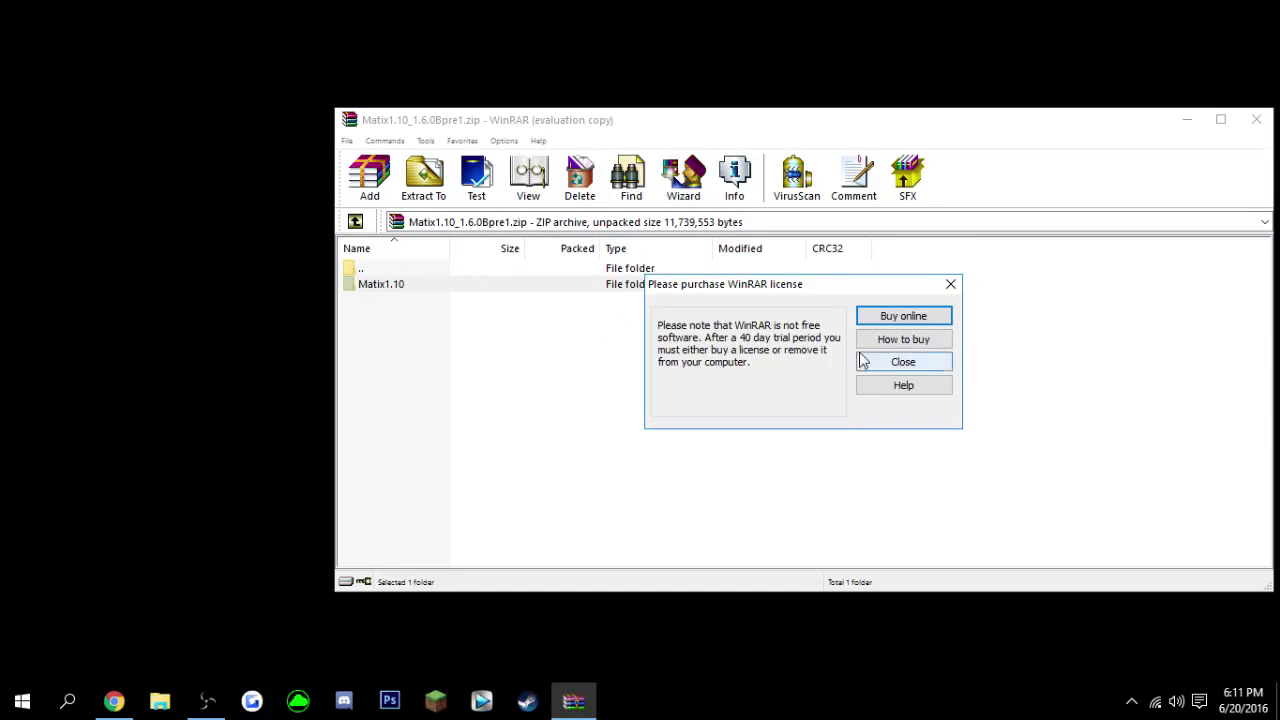
pyautogui.click(866, 363)
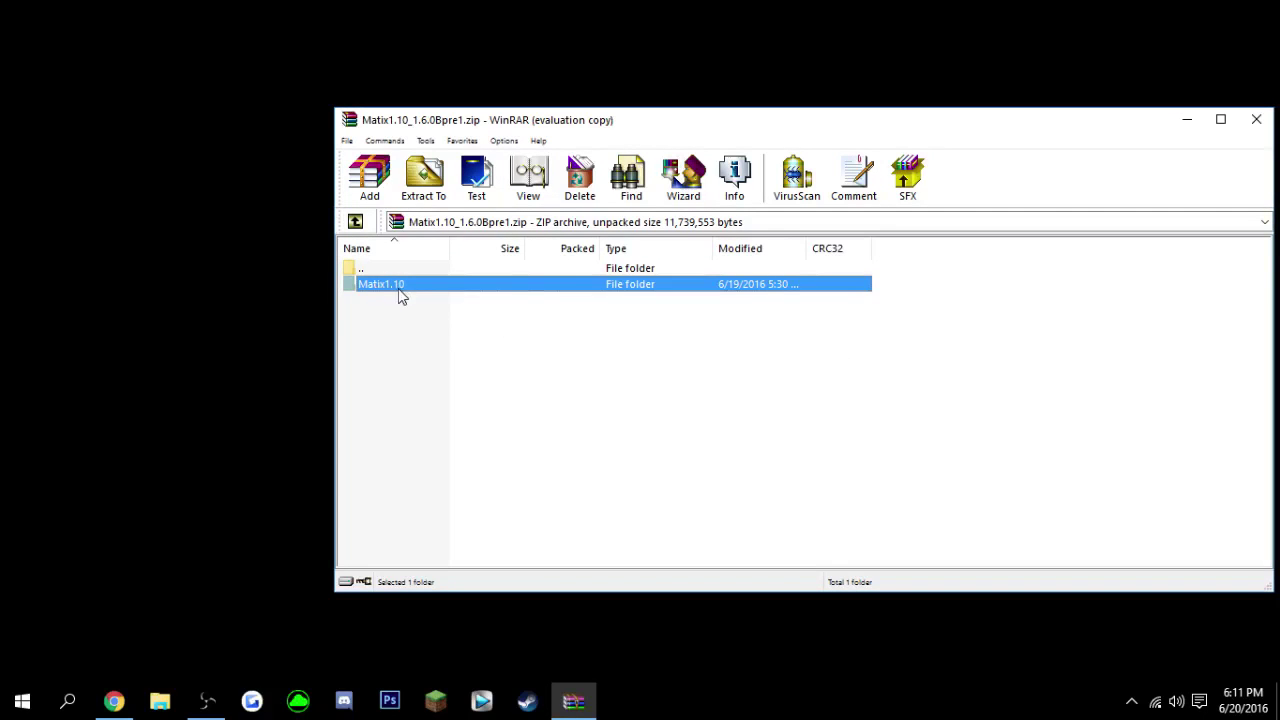
pyautogui.moveTo(371, 292); pyautogui.dragTo(376, 283)
pyautogui.moveTo(226, 217); pyautogui.dragTo(230, 200)
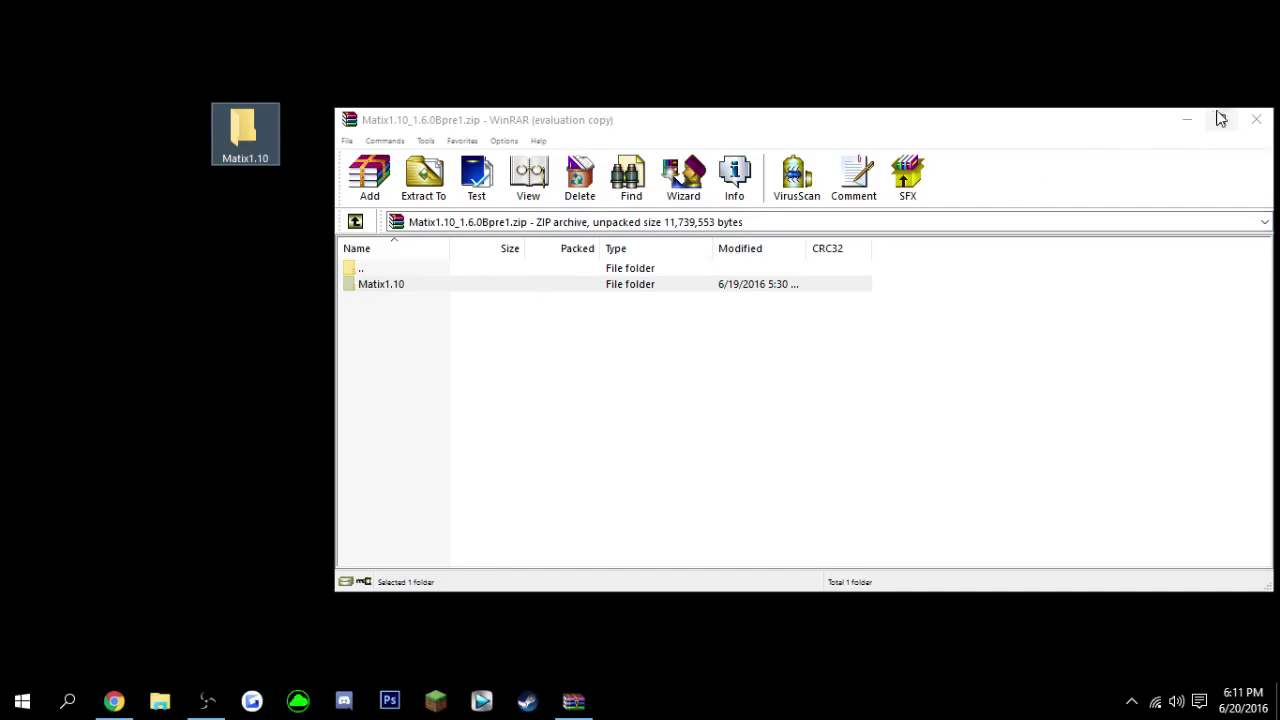
pyautogui.click(1248, 120)
# - Find the %appdata% folder through Windows search and open the versions folder inside .minecraft
pyautogui.click(68, 700)
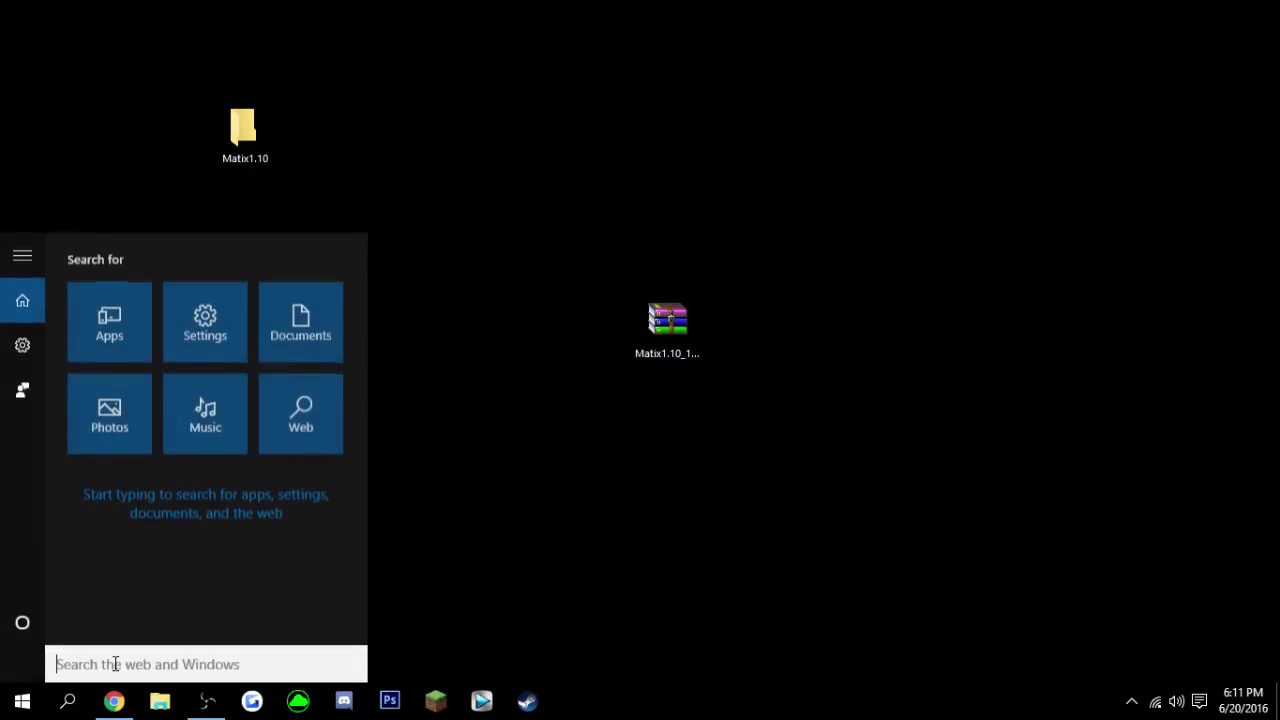
pyautogui.write('%')
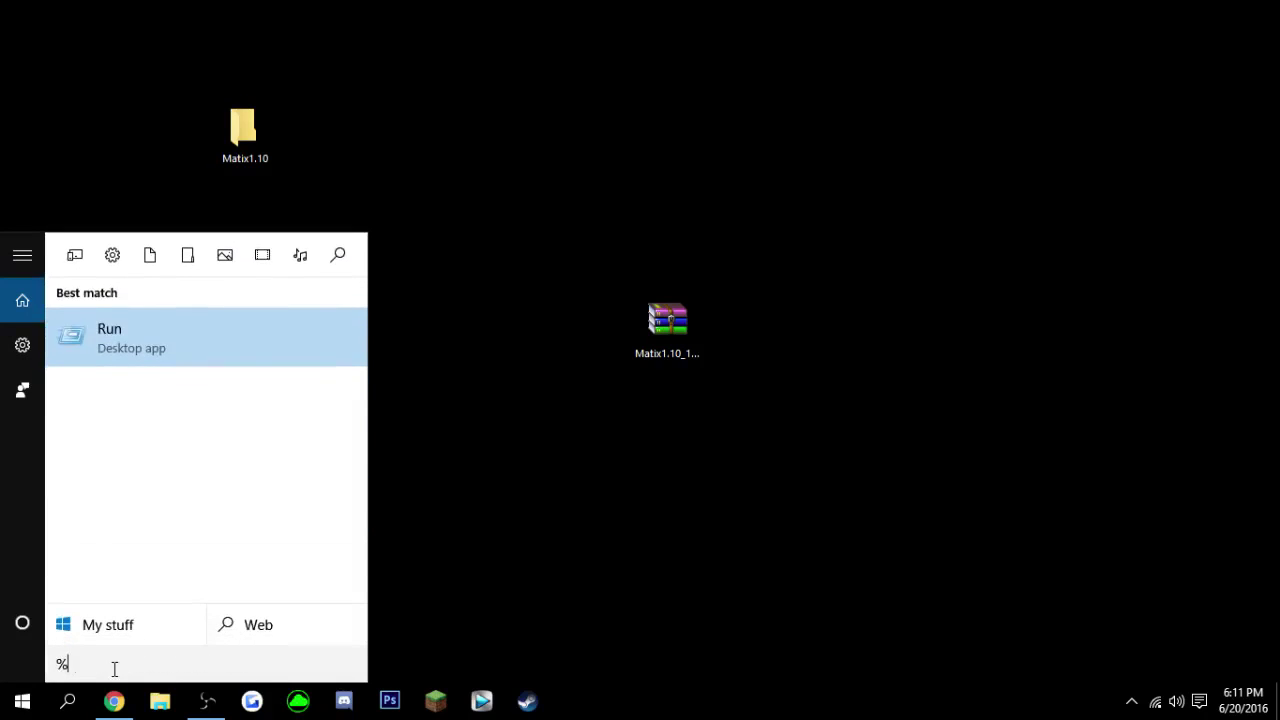
pyautogui.write('appdata%')
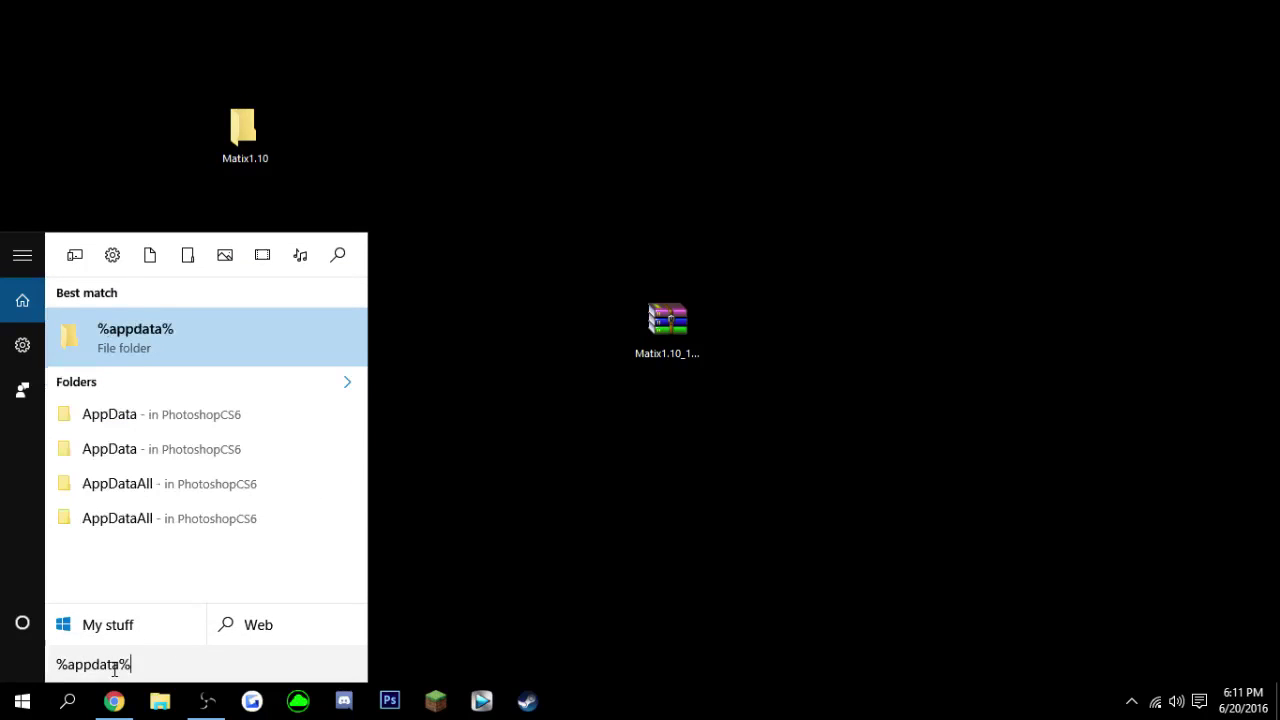
pyautogui.click(146, 328)
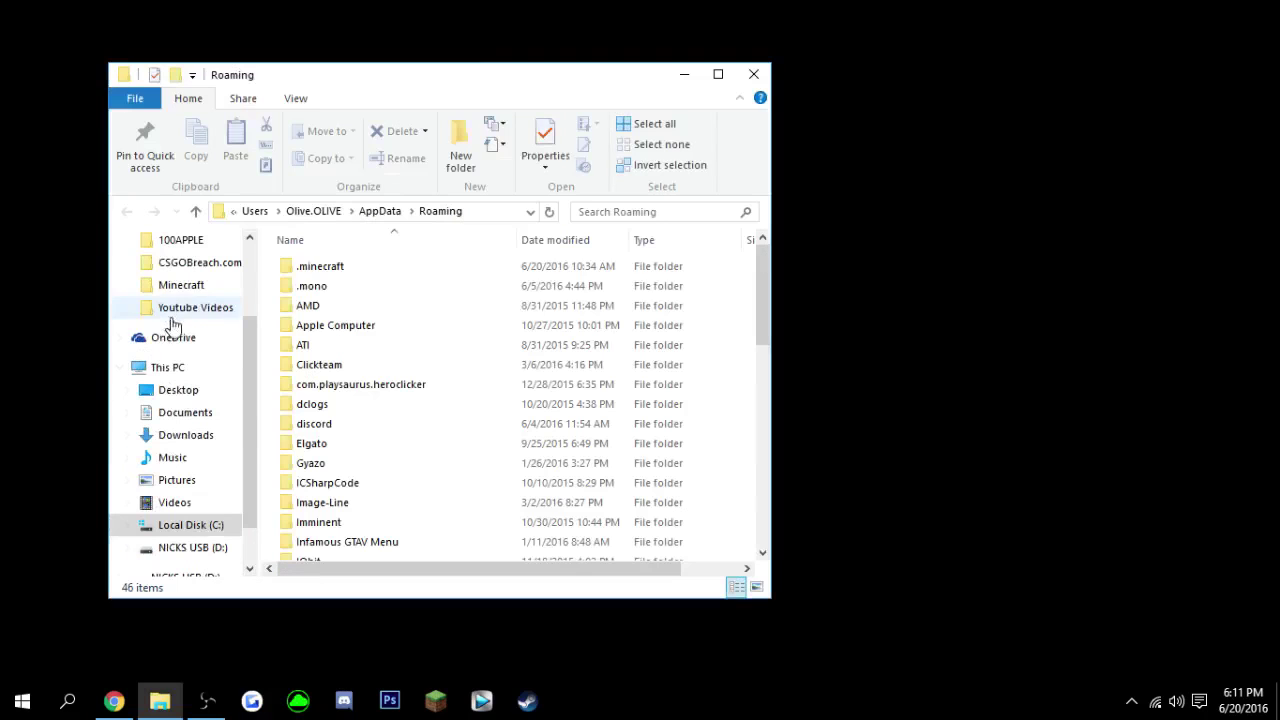
pyautogui.doubleClick(303, 268)
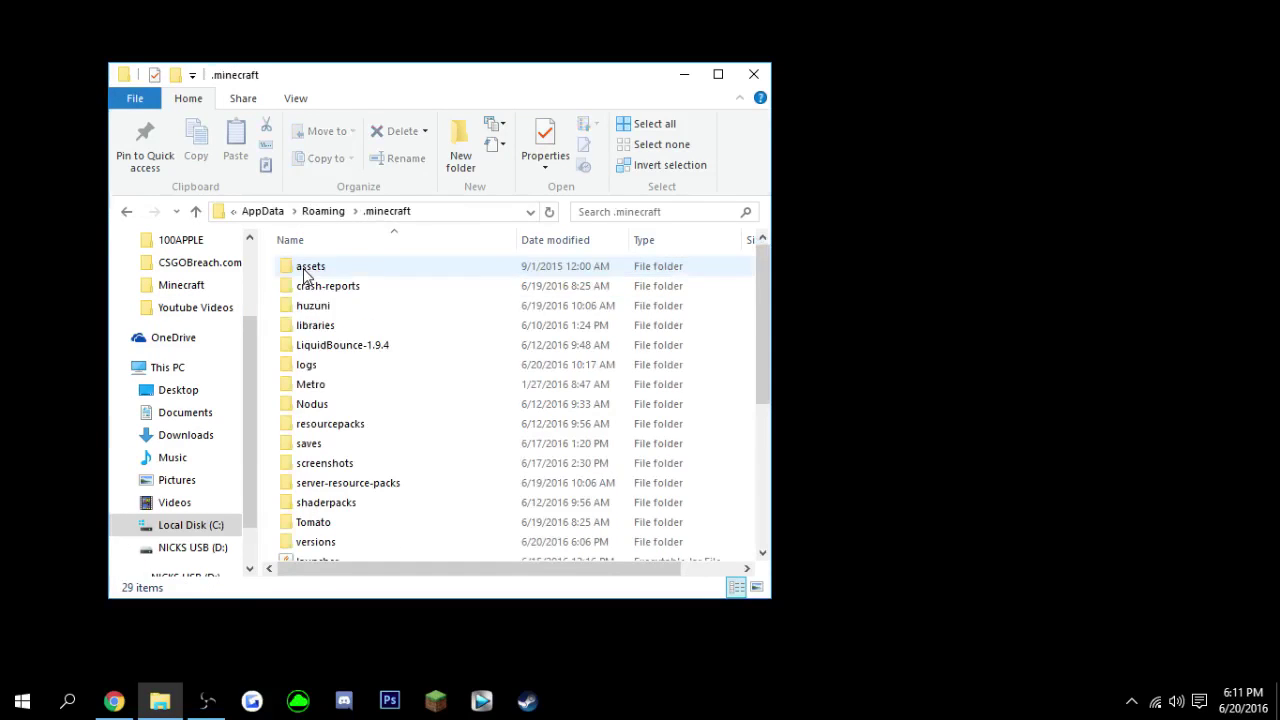
pyautogui.doubleClick(314, 542)
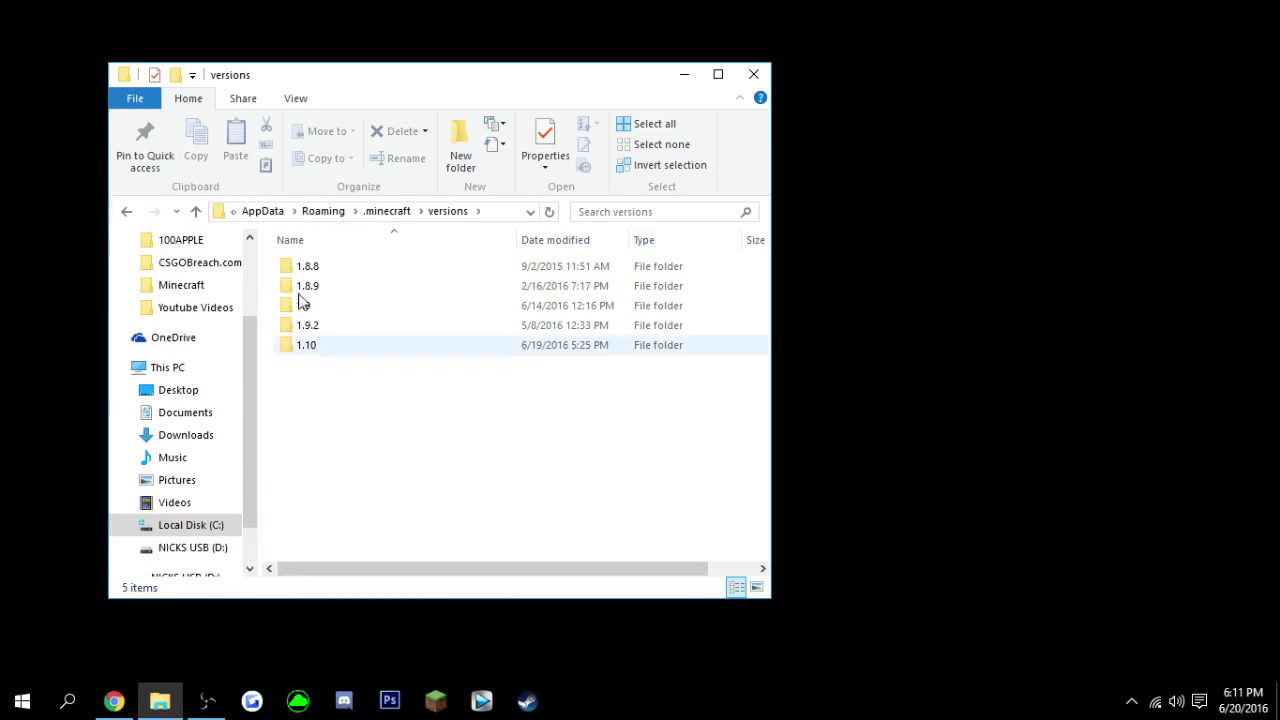
# - Move the Matix1.10 folder from the desktop into the .minecraft versions folder and close the folder window
pyautogui.moveTo(316, 76); pyautogui.dragTo(807, 75)
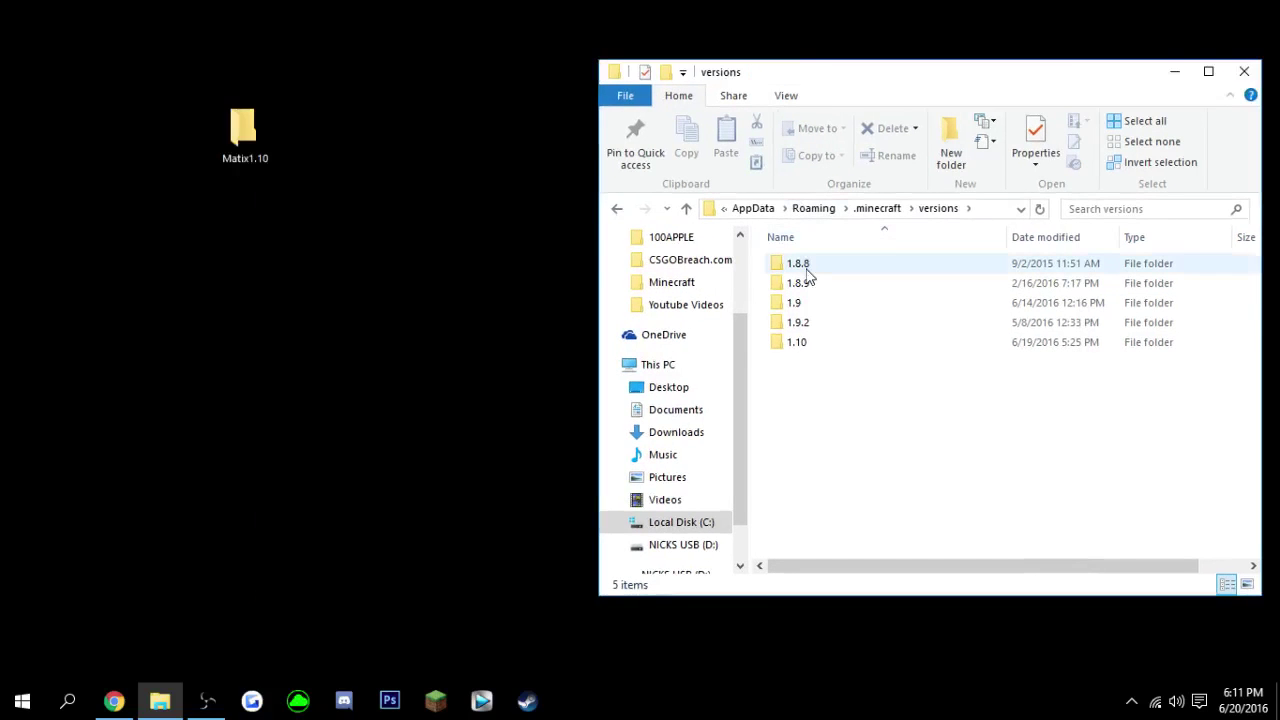
pyautogui.moveTo(786, 380)
pyautogui.mouseDown()
pyautogui.moveTo(817, 326)
pyautogui.moveTo(828, 262)
pyautogui.moveTo(806, 389)
pyautogui.mouseUp()
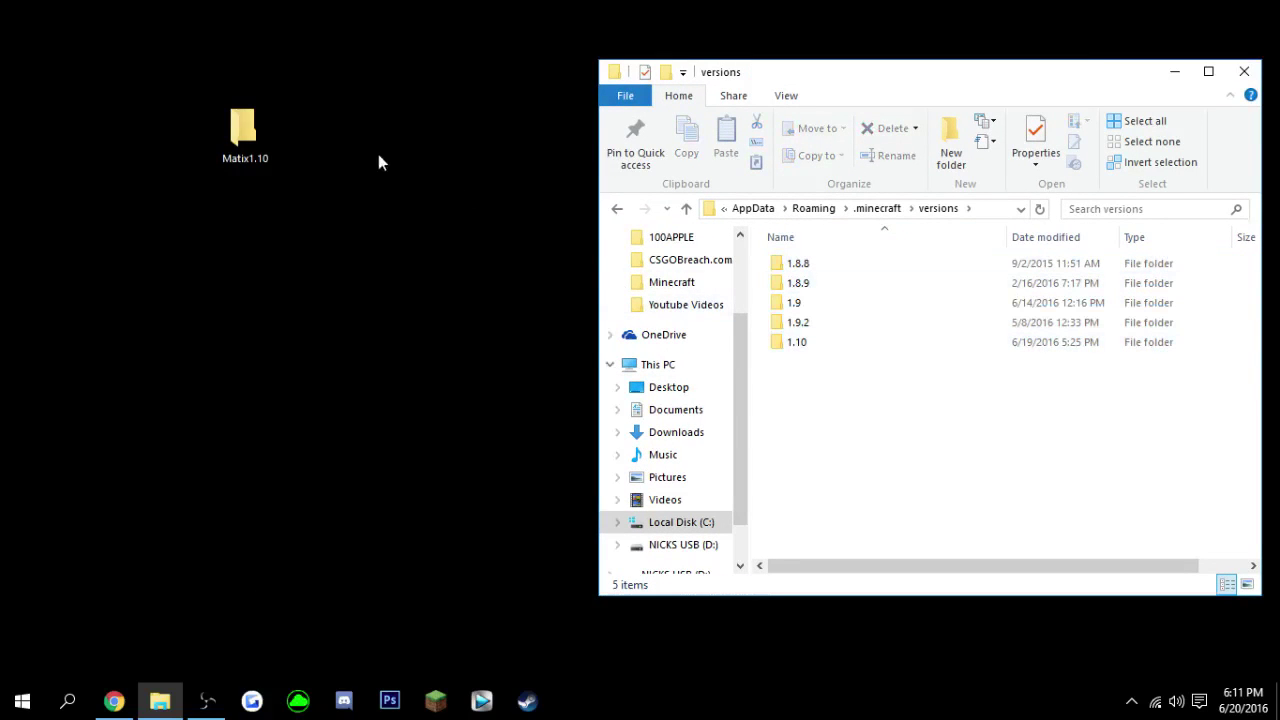
pyautogui.moveTo(243, 130); pyautogui.dragTo(886, 400)
pyautogui.click(856, 440)
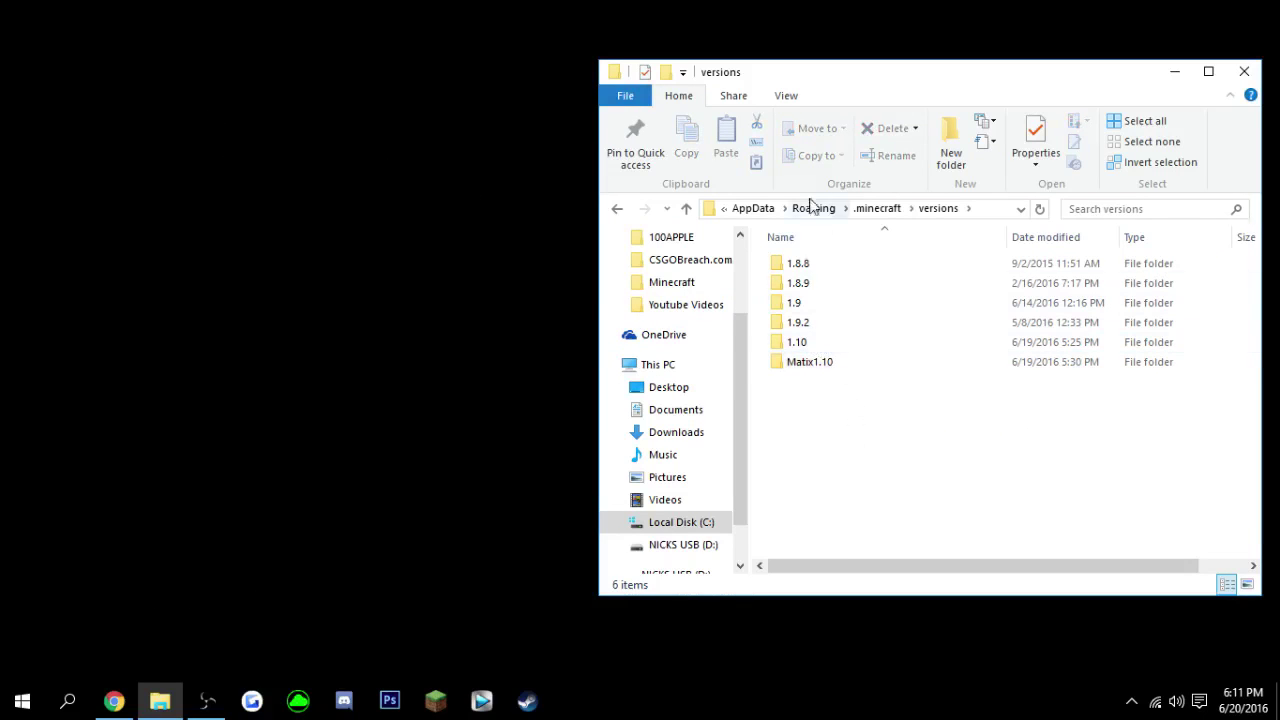
pyautogui.moveTo(1024, 92); pyautogui.dragTo(883, 80)
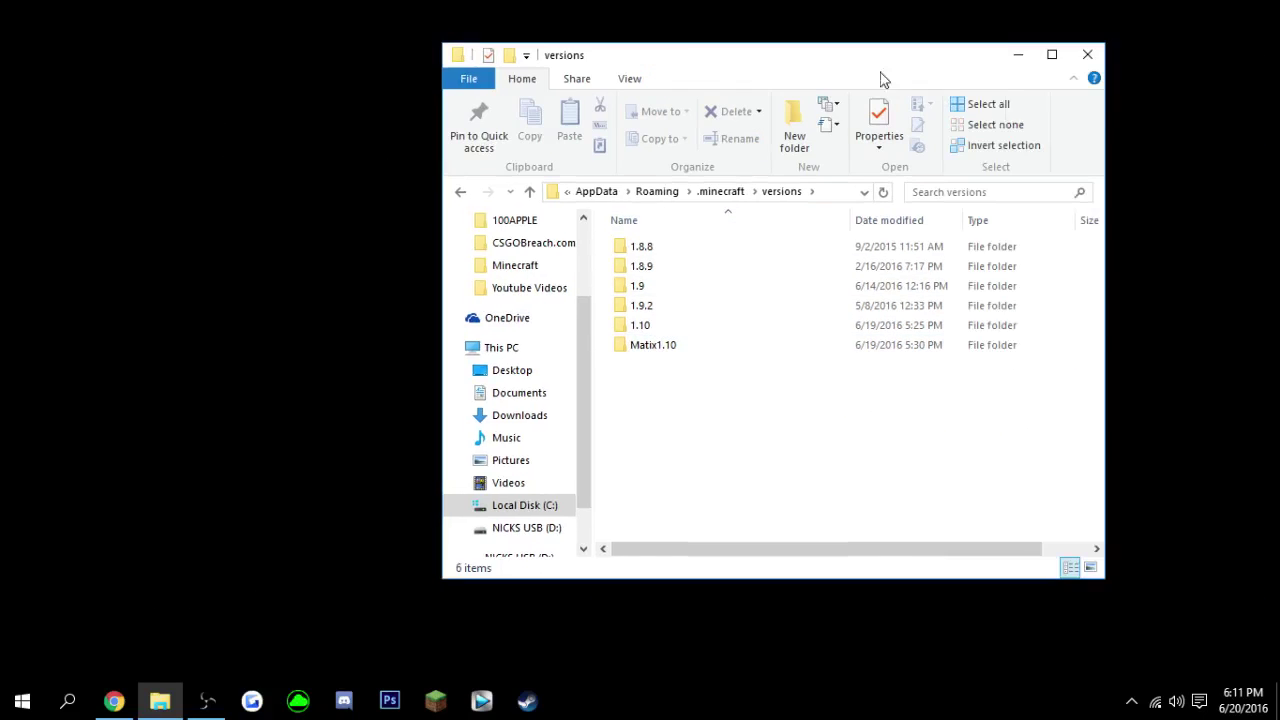
pyautogui.click(1090, 60)
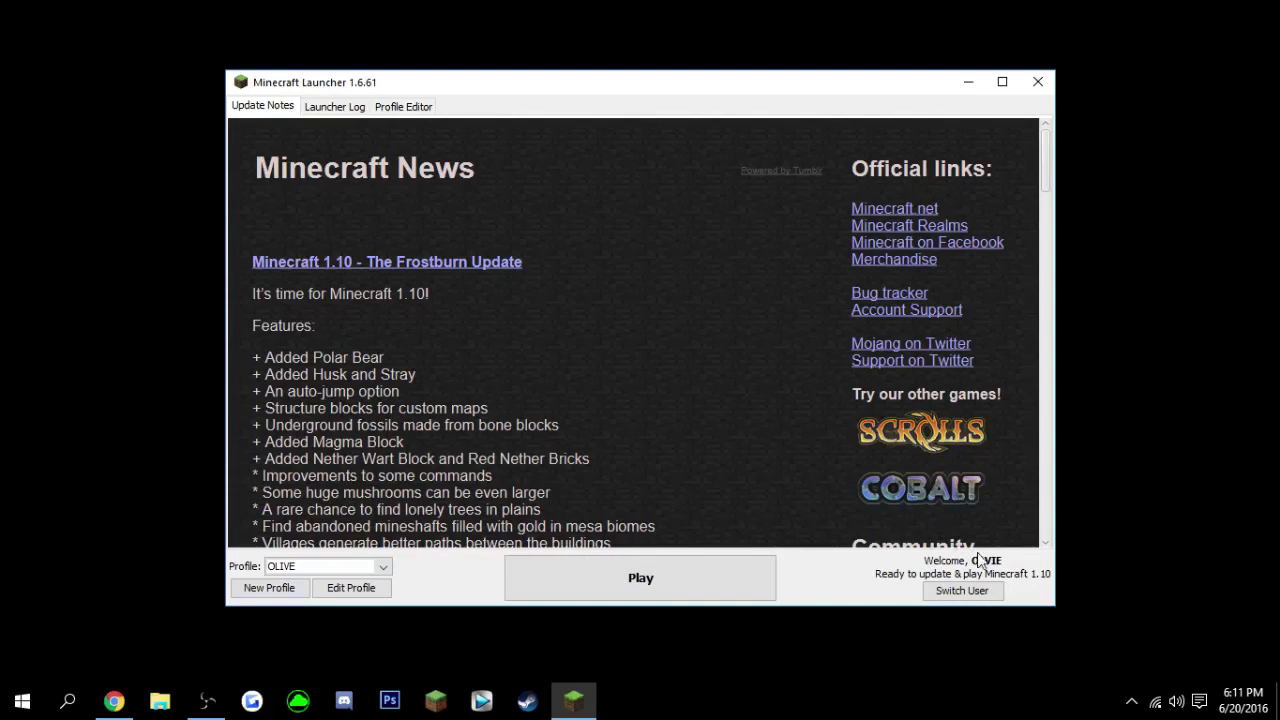
# - Set the current Minecraft Launcher profile to use version release Matix1.10 and save the profile
pyautogui.click(366, 588)
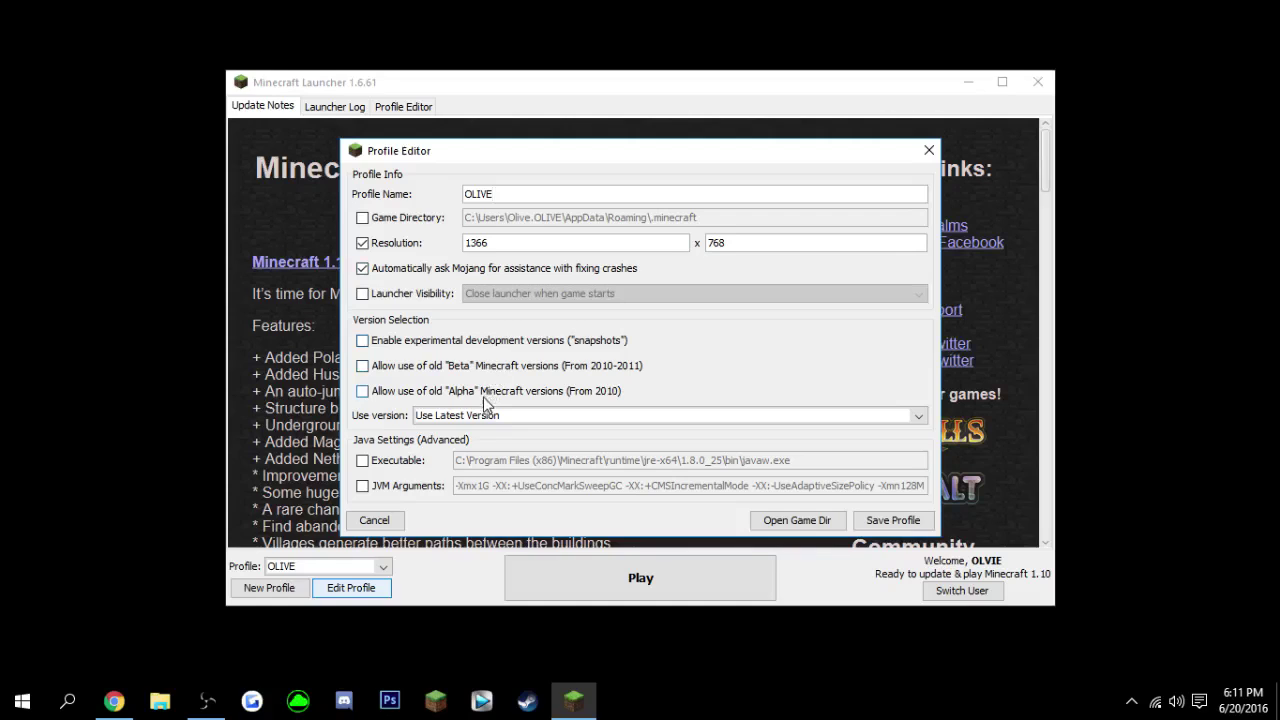
pyautogui.click(483, 395)
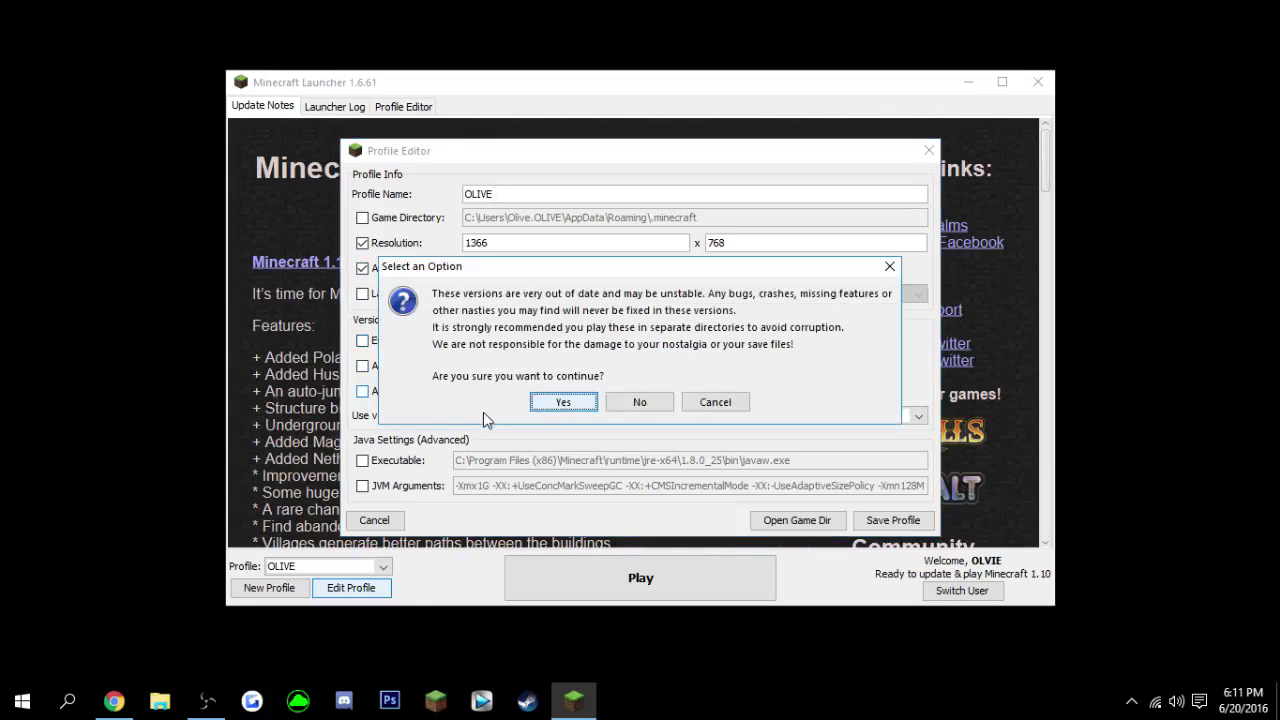
pyautogui.click(889, 267)
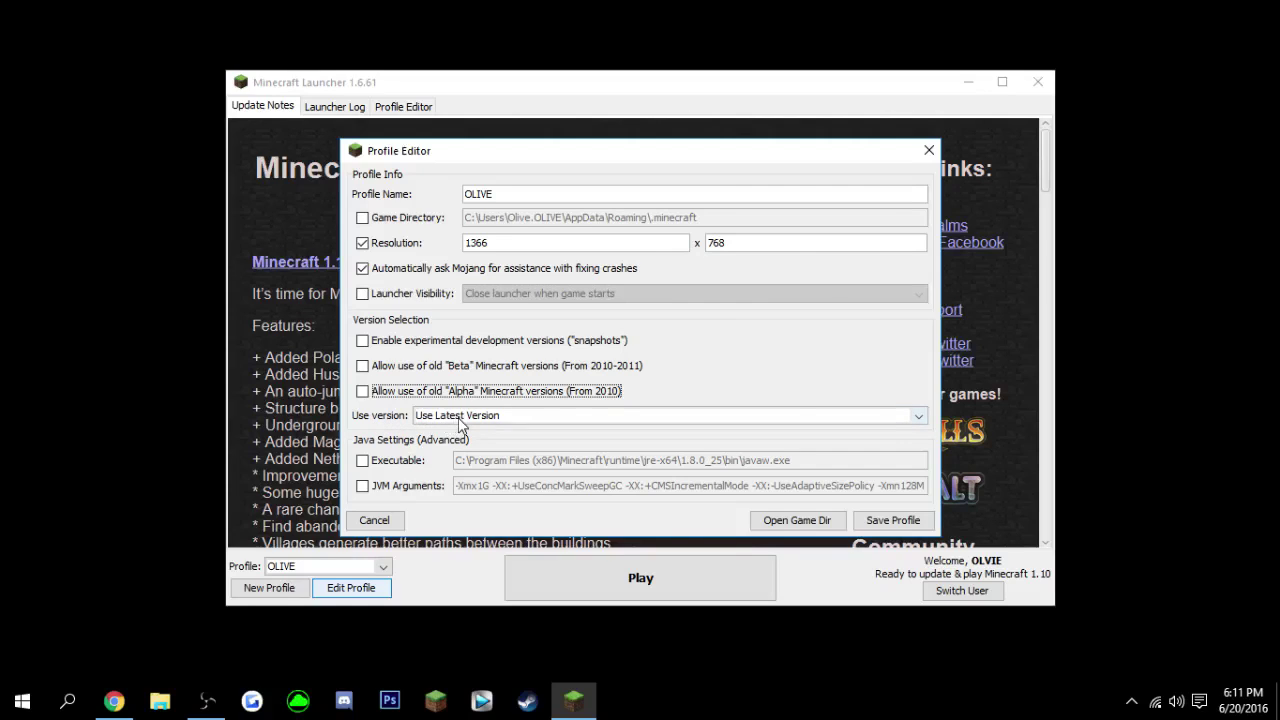
pyautogui.click(462, 418)
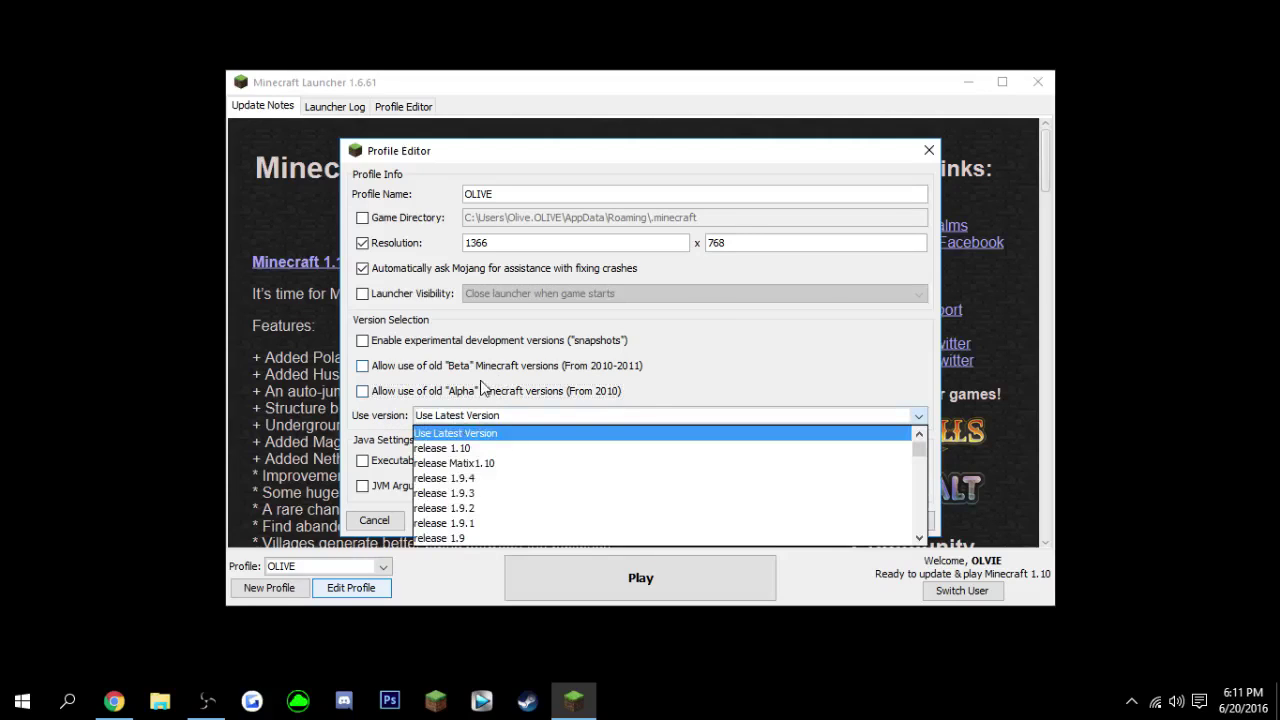
pyautogui.click(476, 467)
pyautogui.click(890, 520)
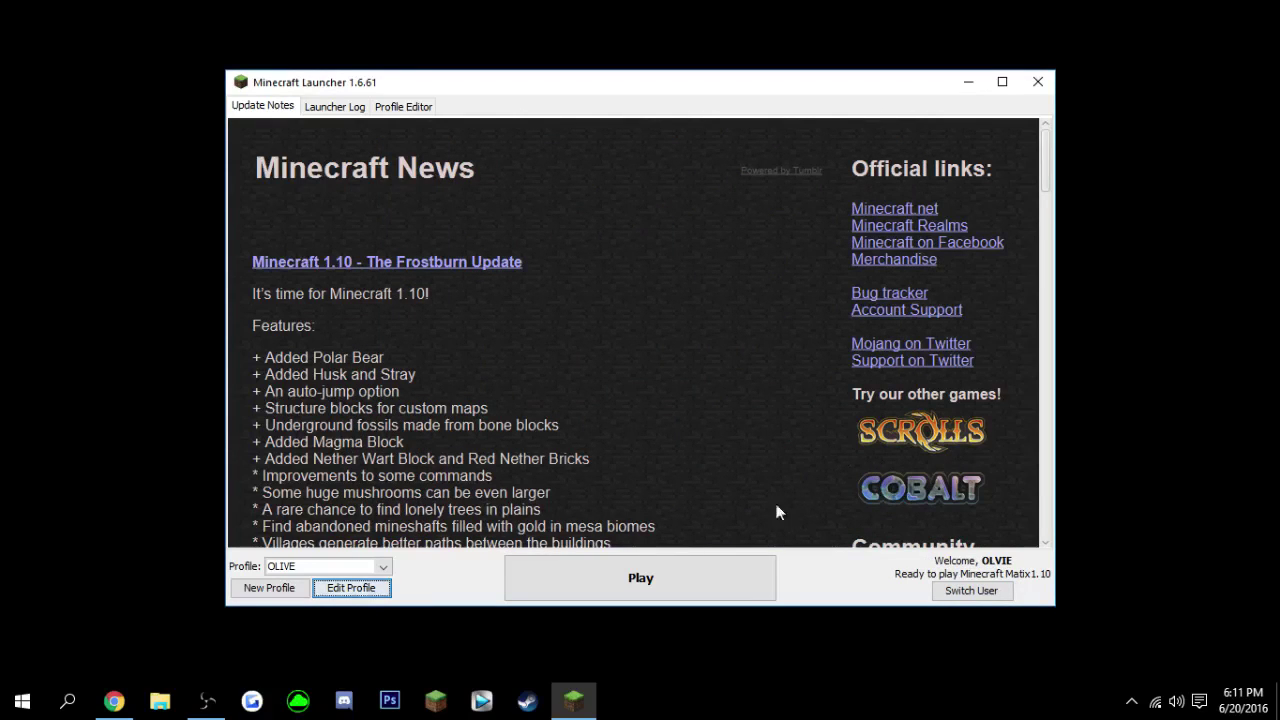
# - Start the game with the Matix1.10 profile, view the AltManager screen and return to the main menu
pyautogui.click(666, 559)
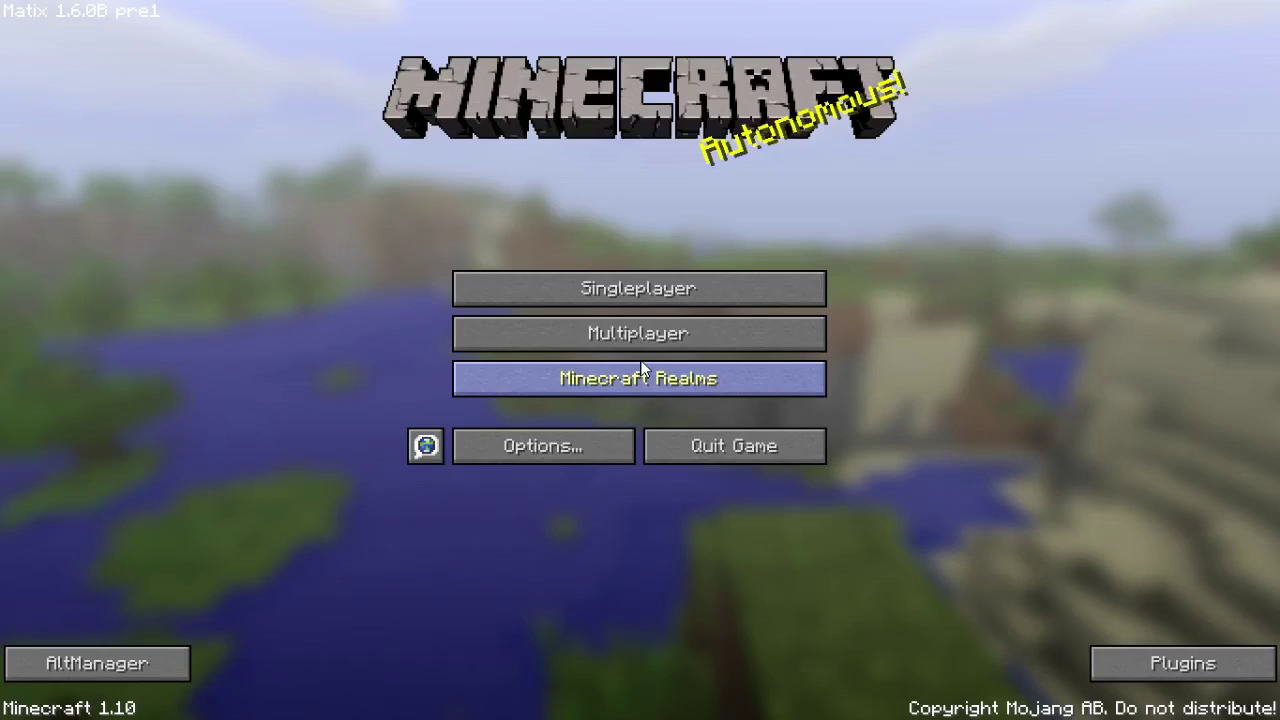
pyautogui.click(92, 670)
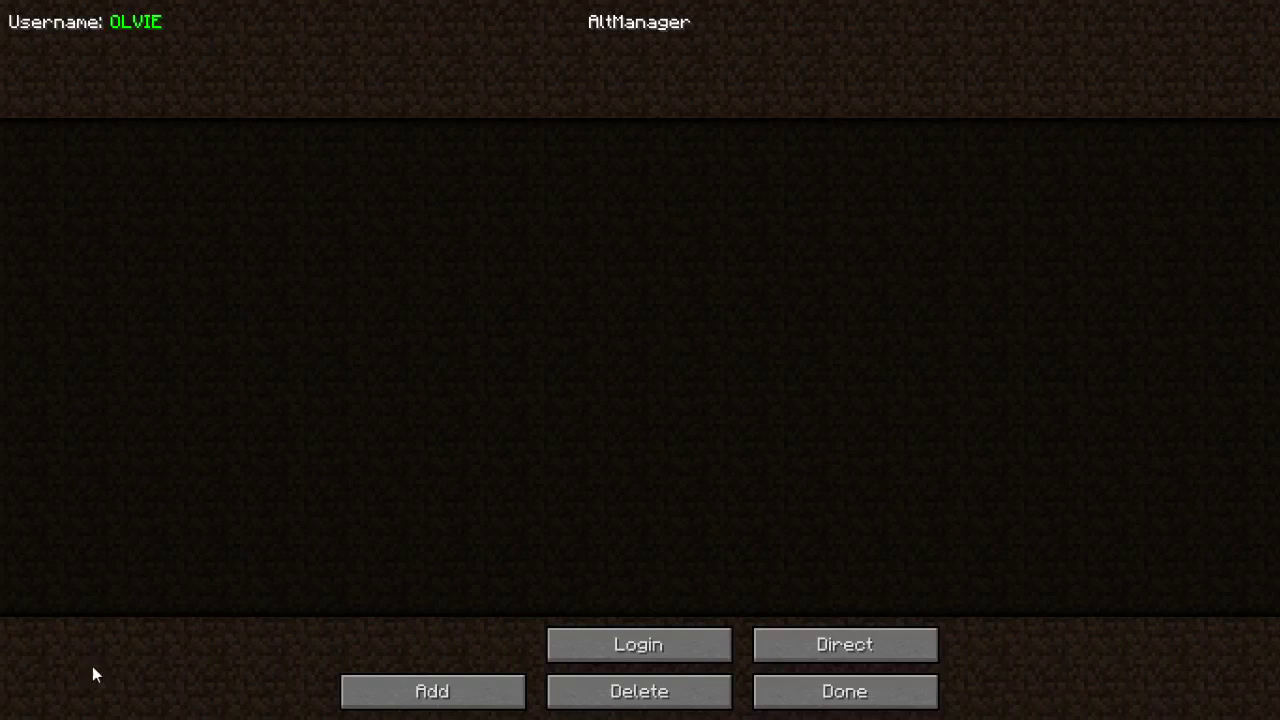
pyautogui.click(822, 700)
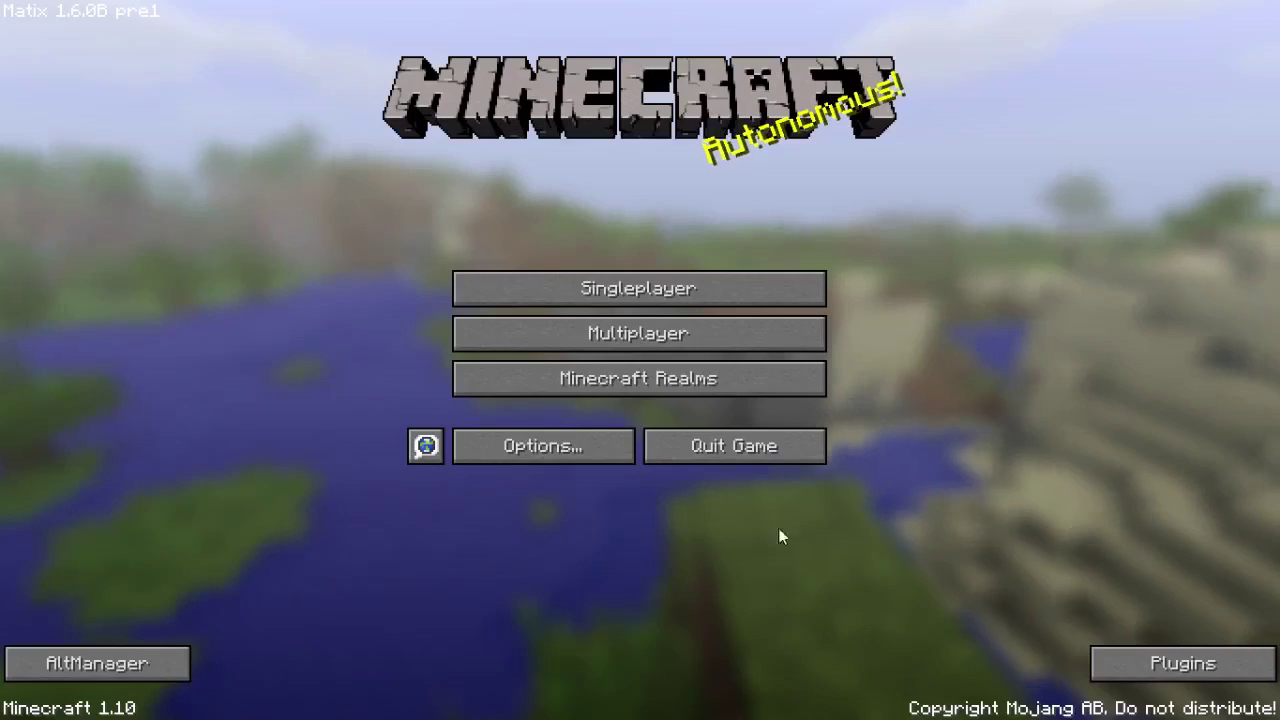
# - Join the MemeLords server in Minecraft Realms
pyautogui.click(677, 380)
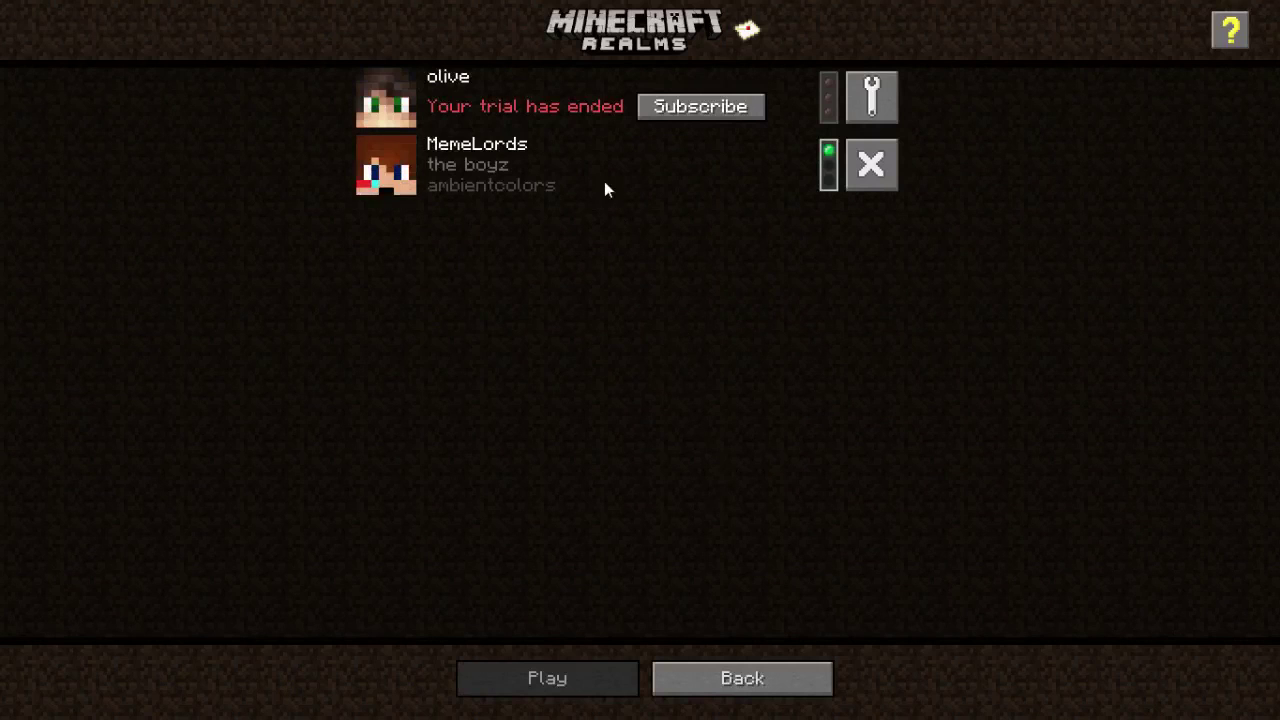
pyautogui.click(567, 171)
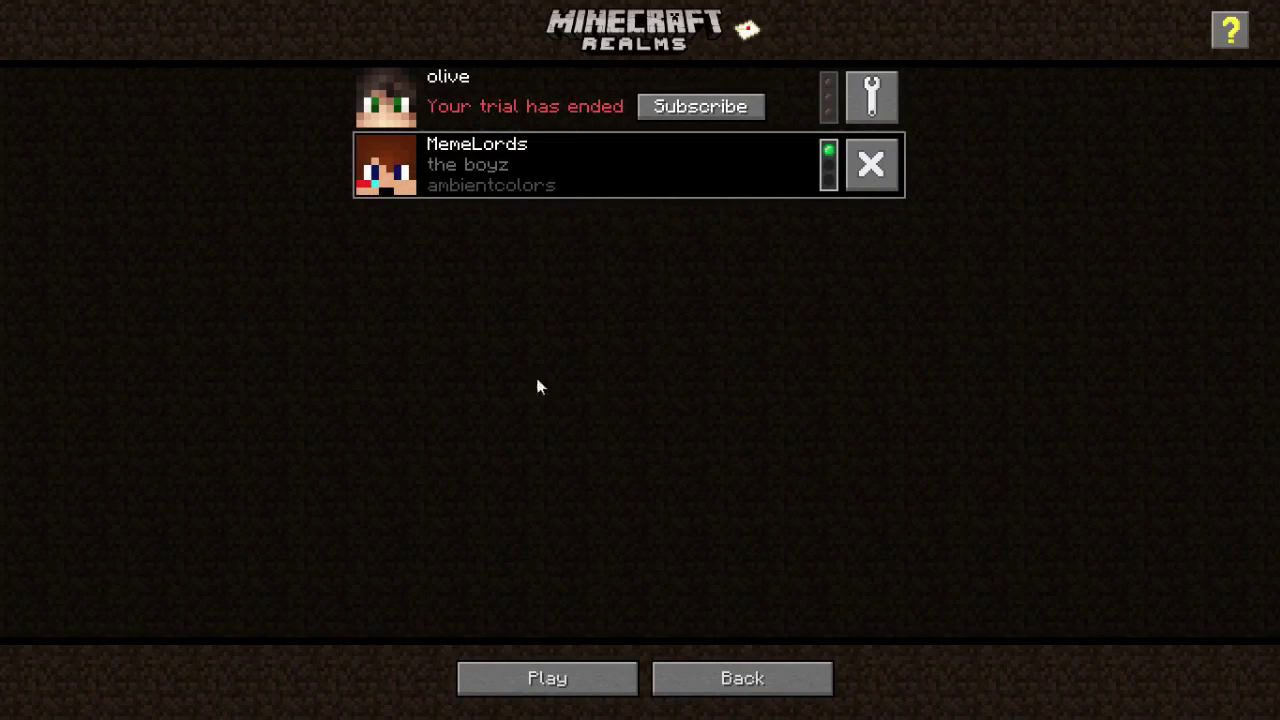
pyautogui.click(545, 682)
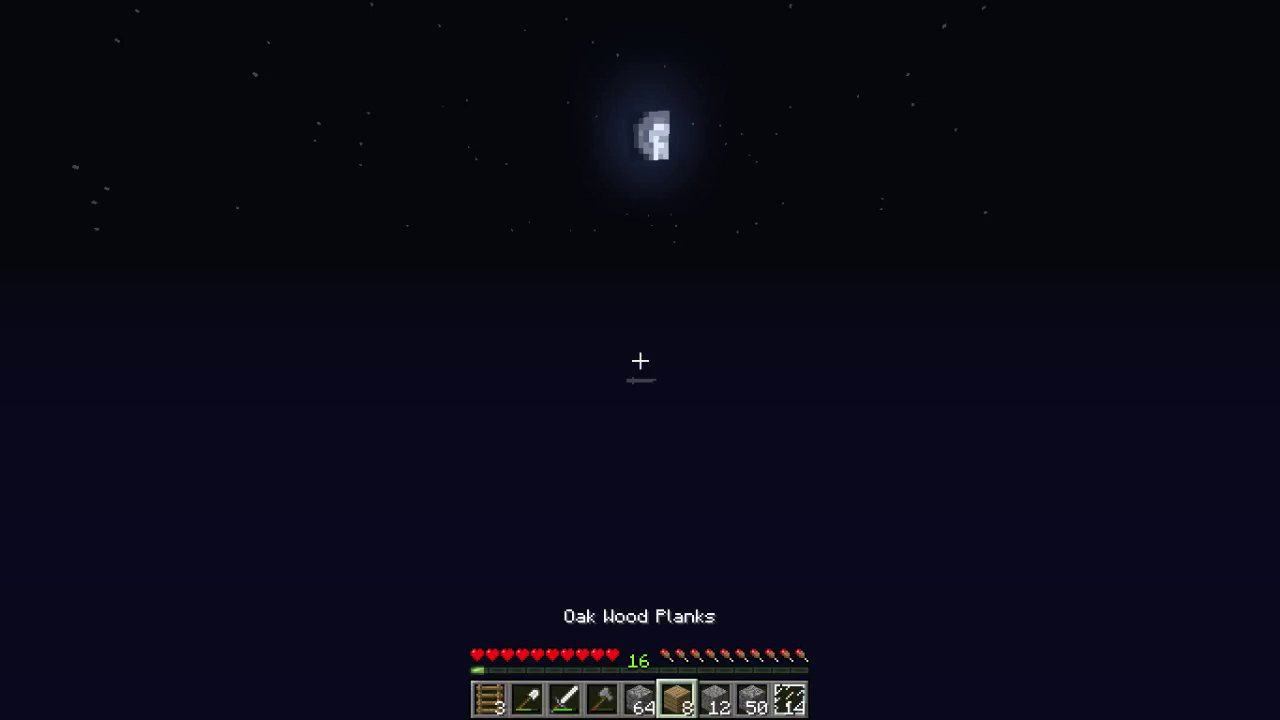
# - Bring up the Matix client's in-game module menu and enable the Xray render module
pyautogui.press('Shift_R')
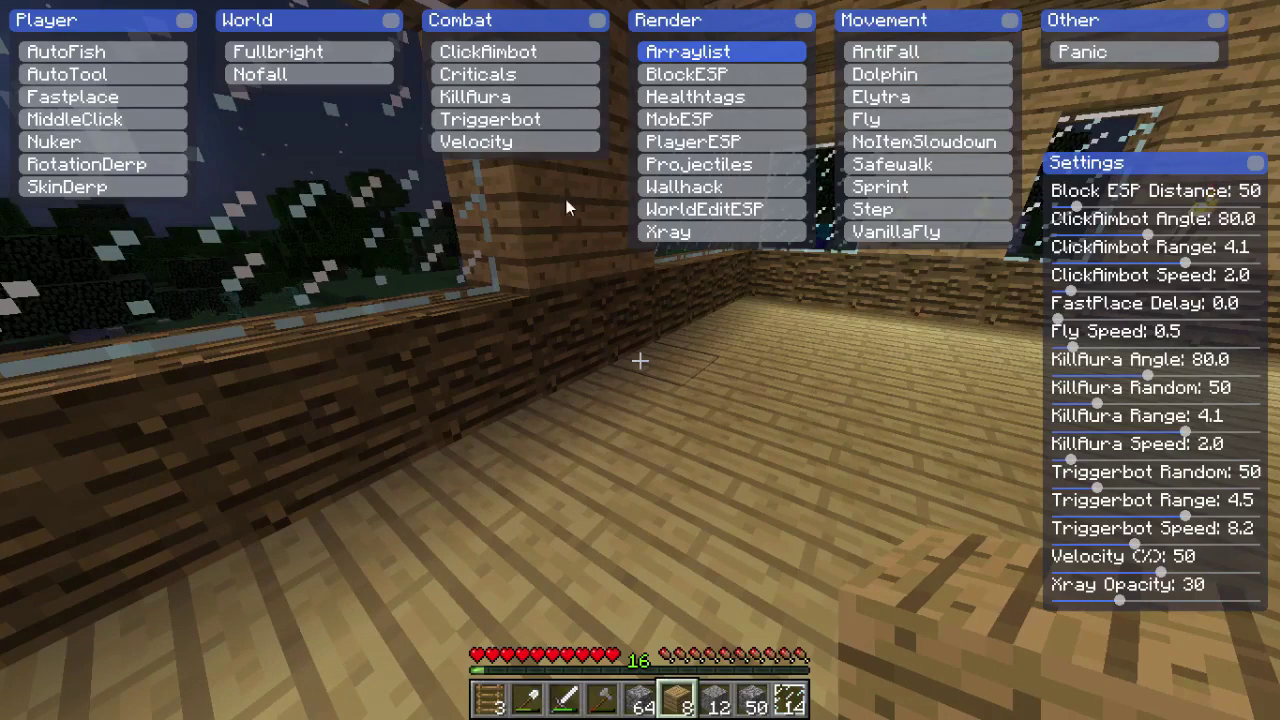
pyautogui.click(684, 232)
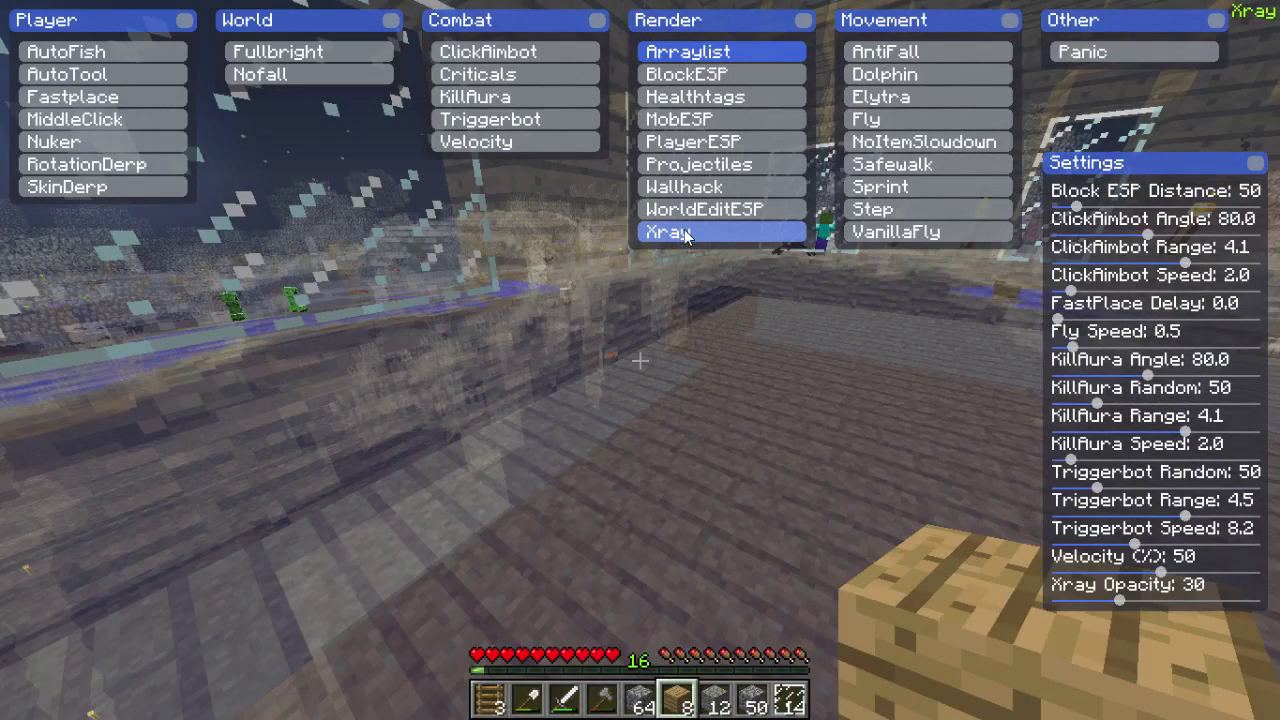
# - Turn Xray off, lower the Xray Opacity setting to 10, and re-enable Xray to view the world with it
pyautogui.click(684, 232)
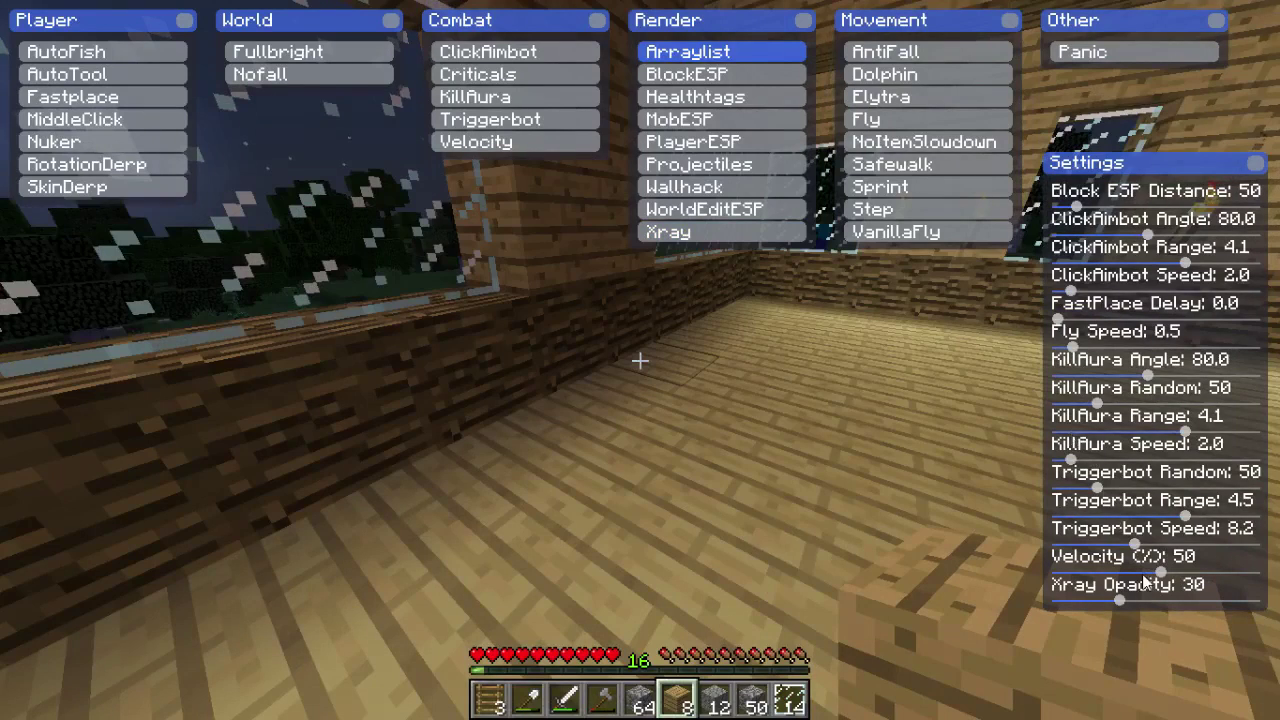
pyautogui.moveTo(1116, 604); pyautogui.dragTo(1078, 606)
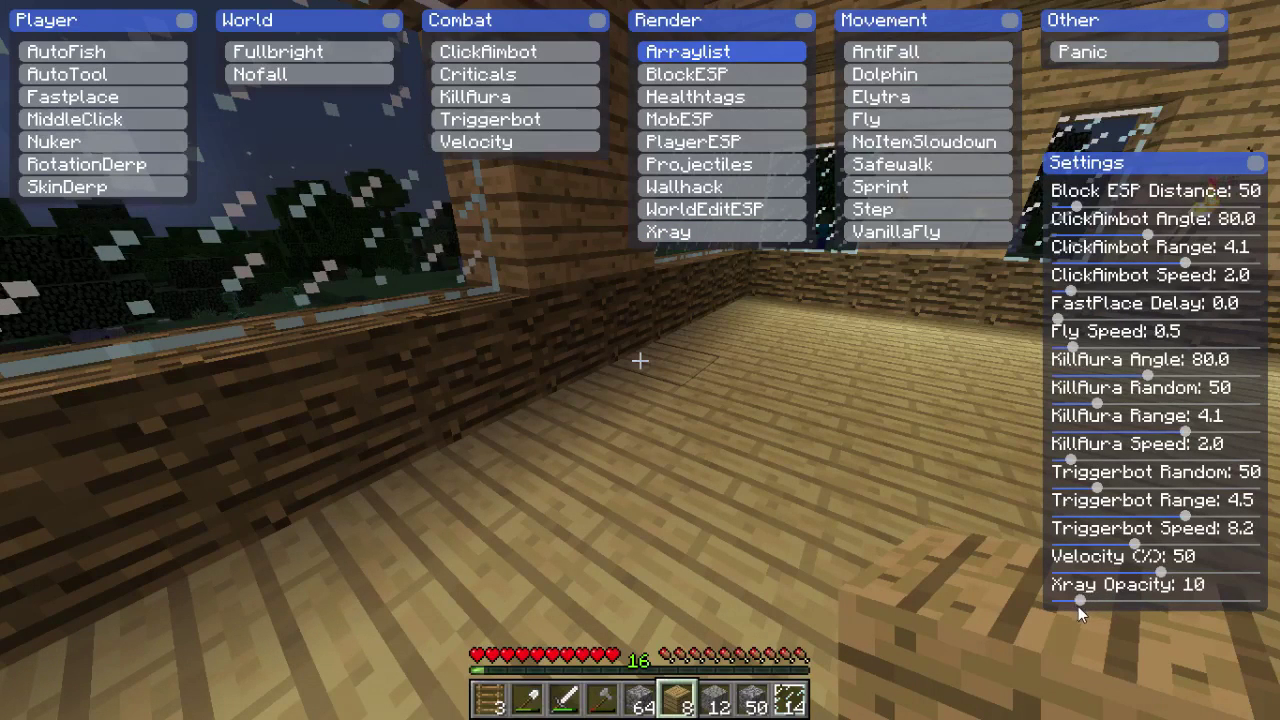
pyautogui.click(667, 233)
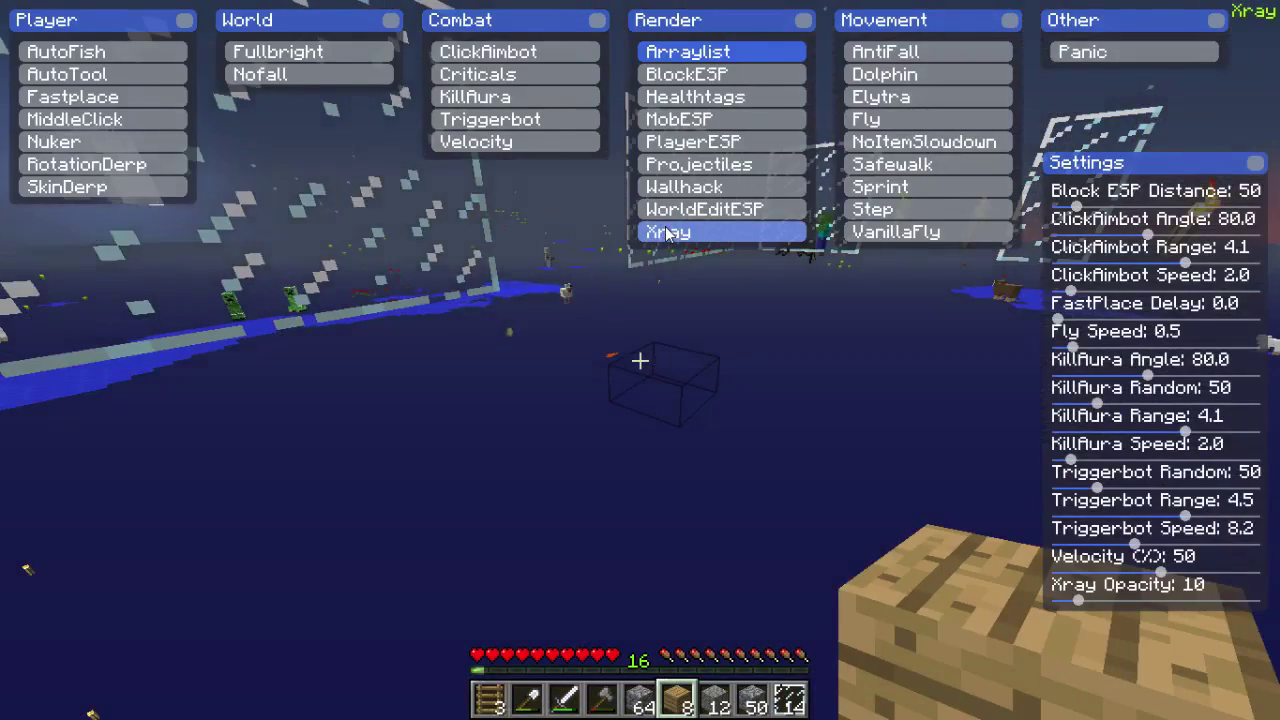
pyautogui.press('Escape')
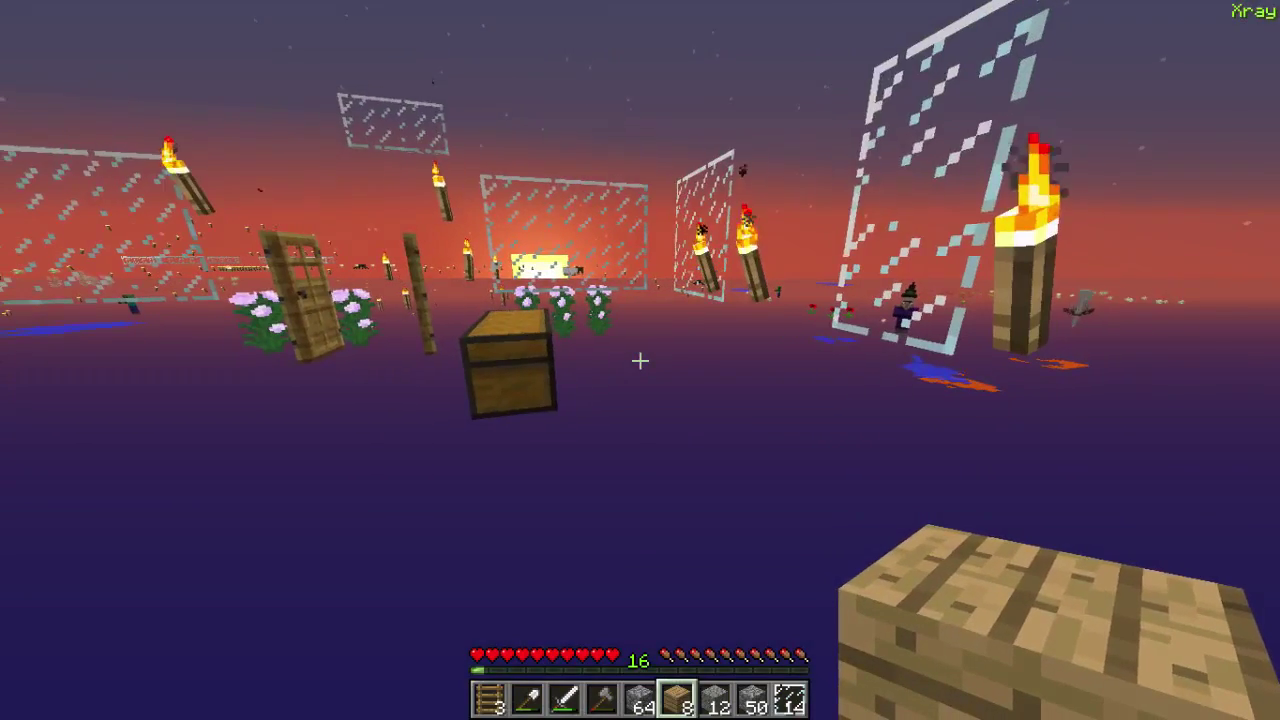
# - Disable the Xray render module and try out the Wallhack module
pyautogui.press('Shift_R')
pyautogui.click(708, 232)
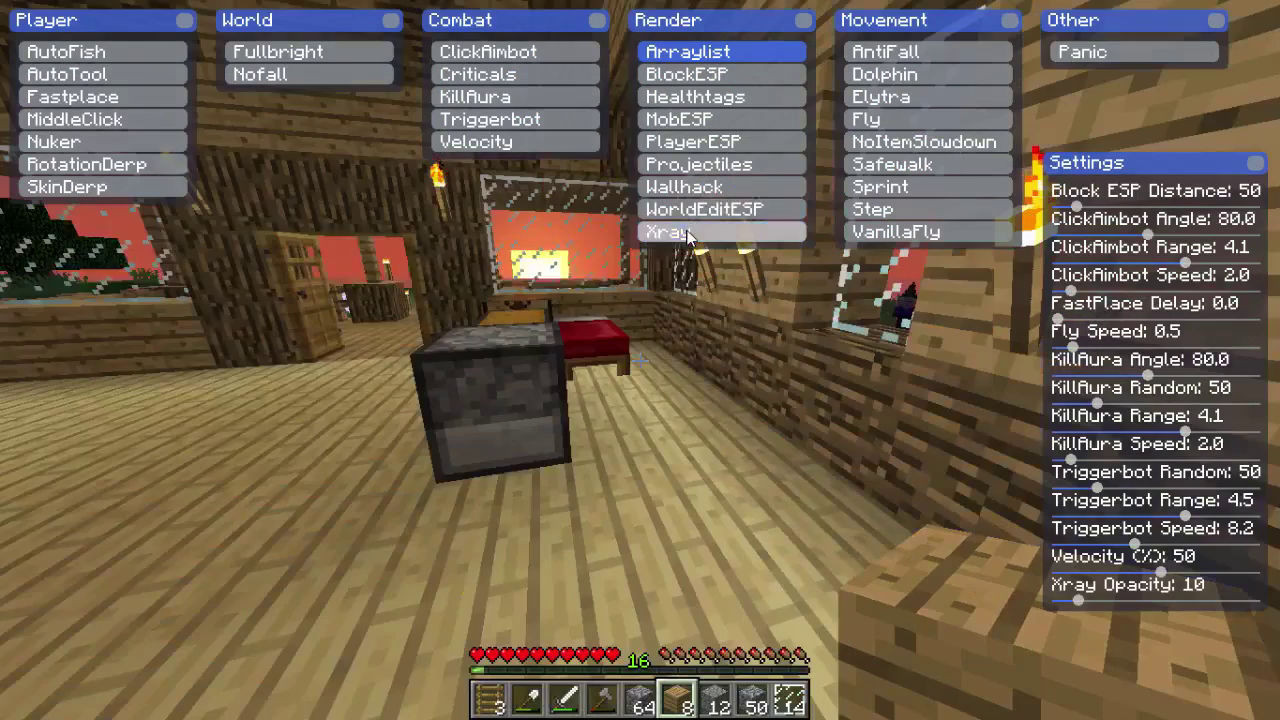
pyautogui.click(742, 187)
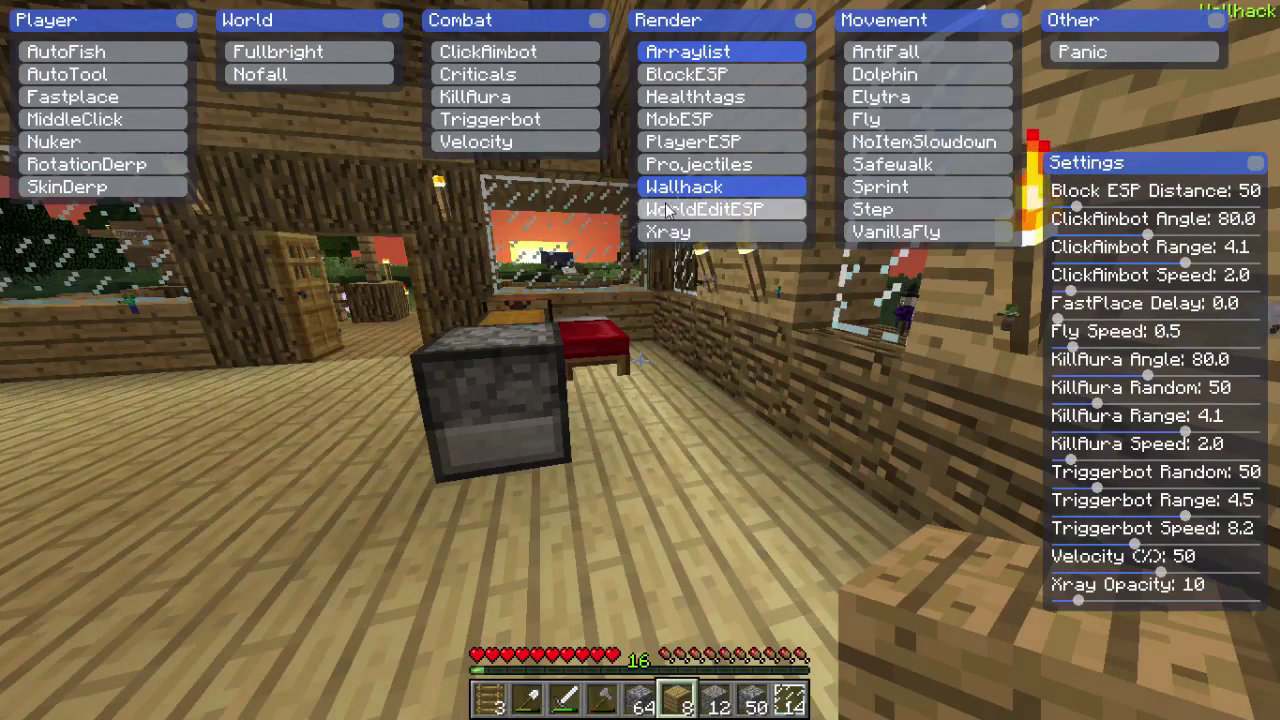
# - Enable the Fly and AntiFall movement modules plus the Nofall world module, and return to the game
pyautogui.click(850, 120)
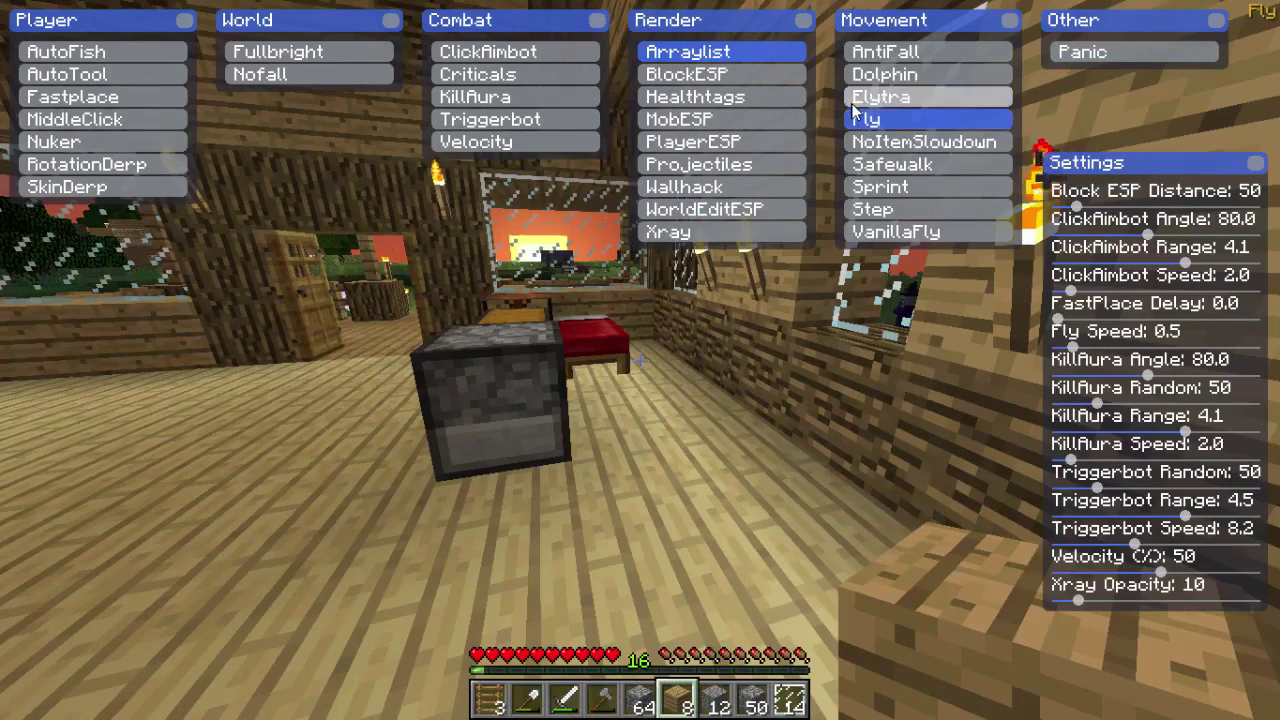
pyautogui.click(878, 60)
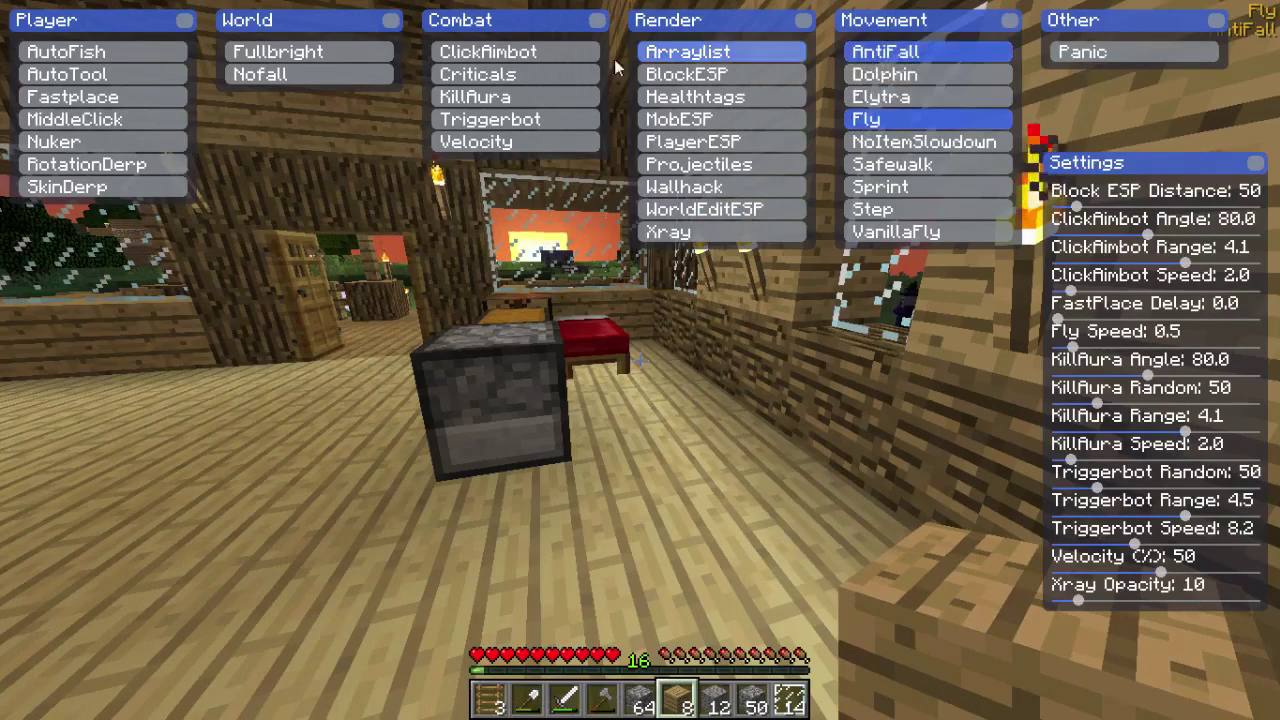
pyautogui.click(330, 73)
pyautogui.click(325, 56)
pyautogui.click(324, 55)
pyautogui.press('Escape')
# - Fly out of the wooden house and circle around its exterior to test the Fly module
pyautogui.press('w')
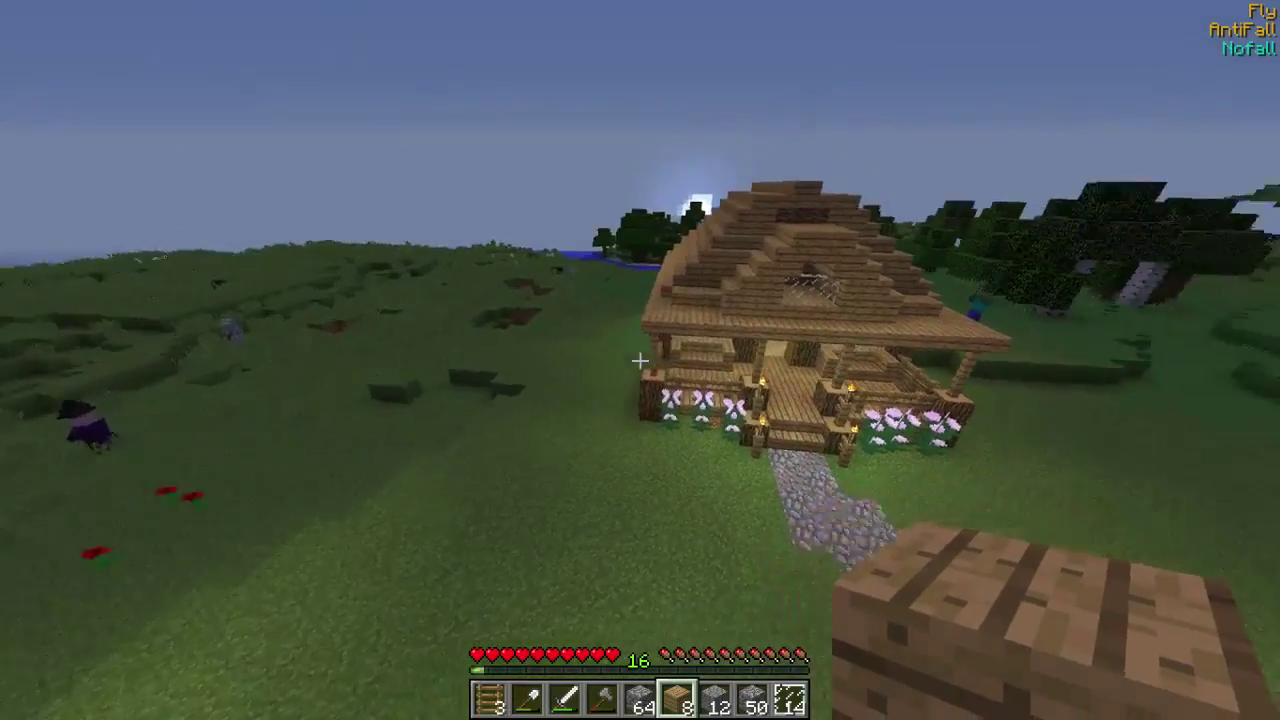
pyautogui.press('d')
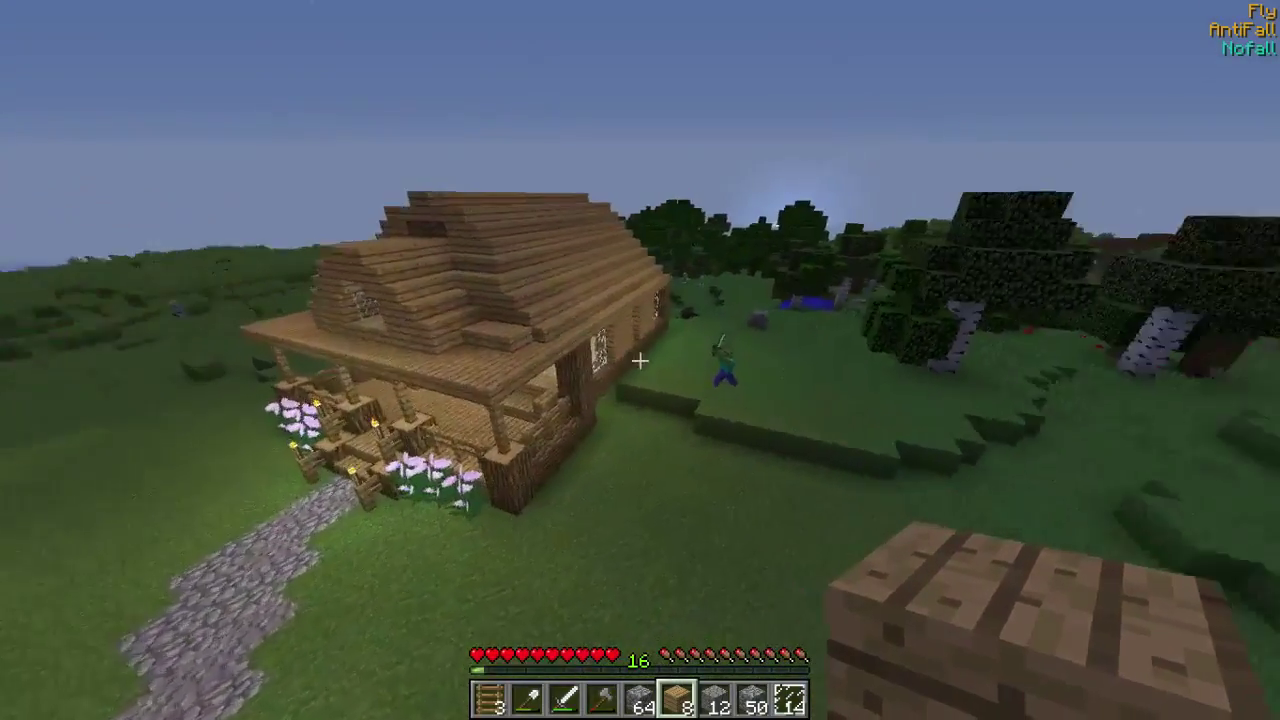
pyautogui.press('w')
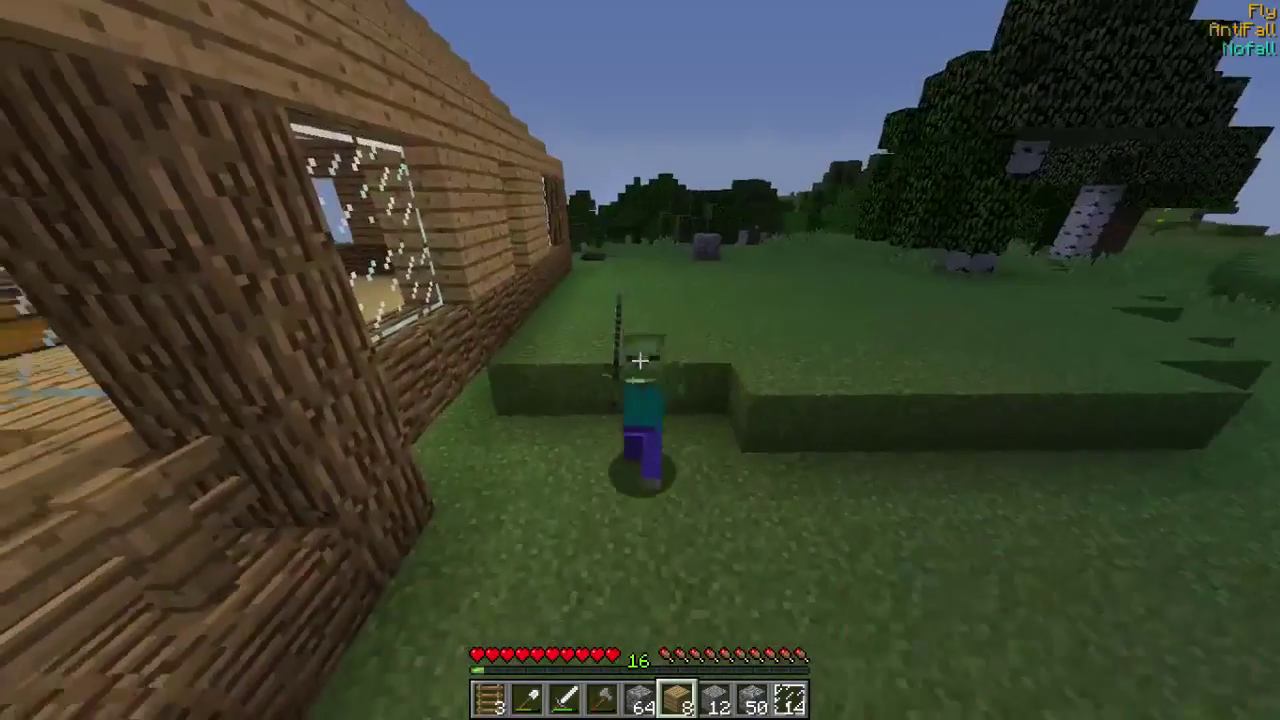
pyautogui.press('w')
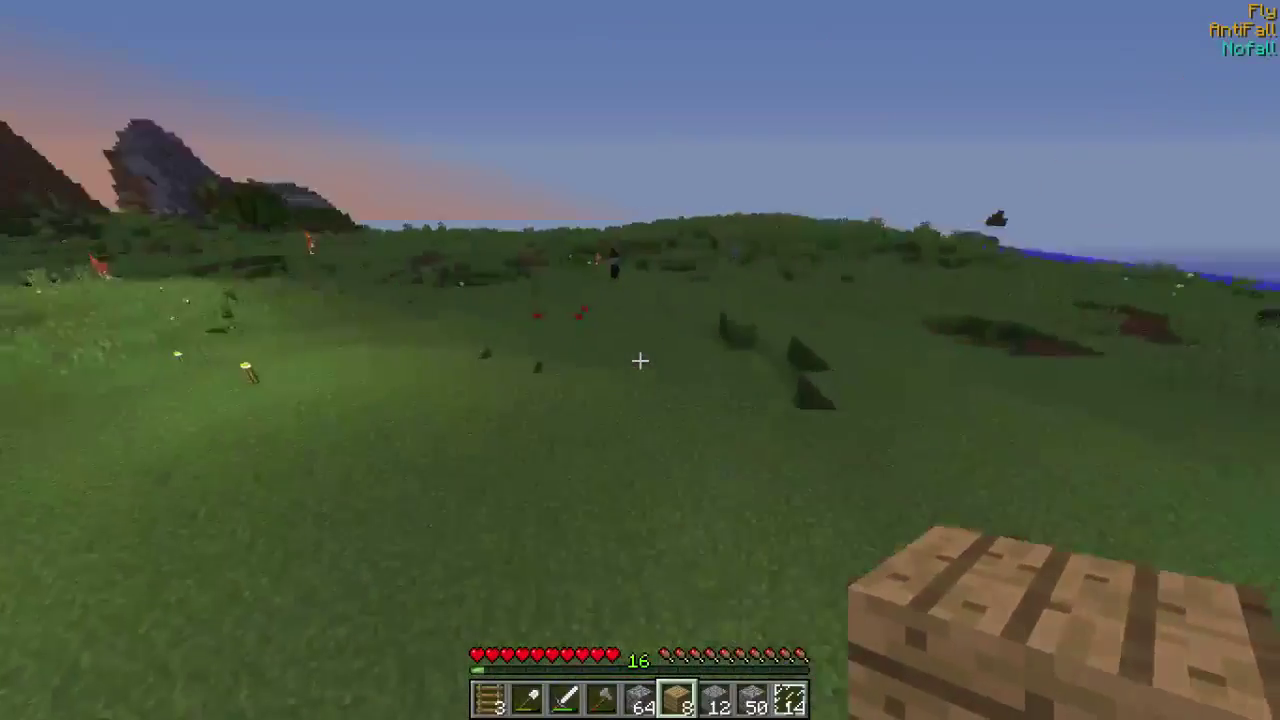
pyautogui.press('w')
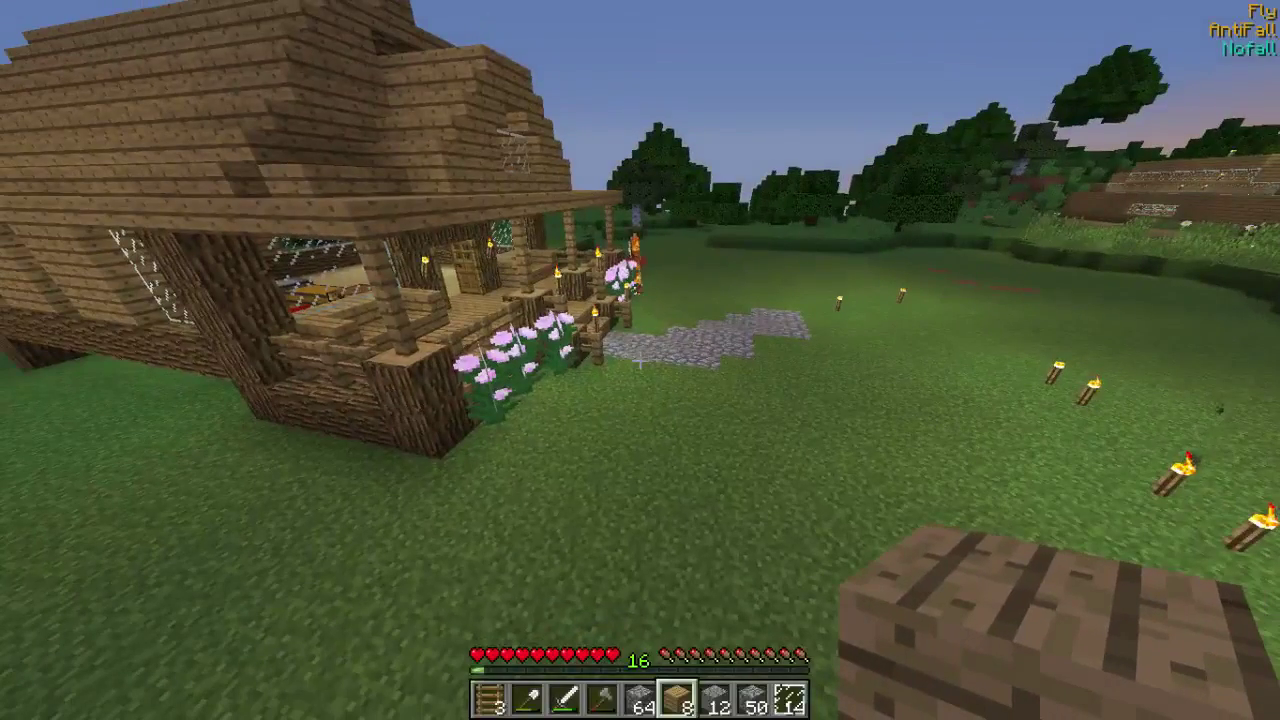